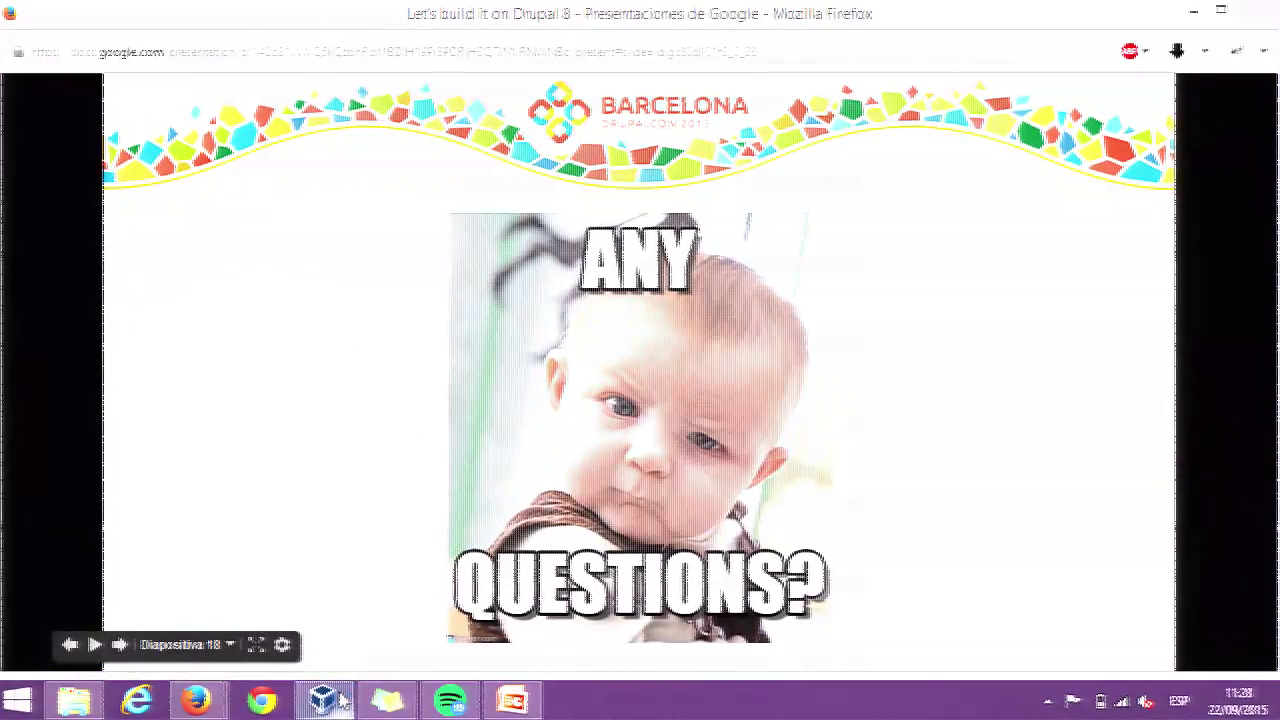
Leave the deck on 'Any questions?' and switch to the VirtualBox manager.
{"action": "left_click", "coordinate": [338, 700]}
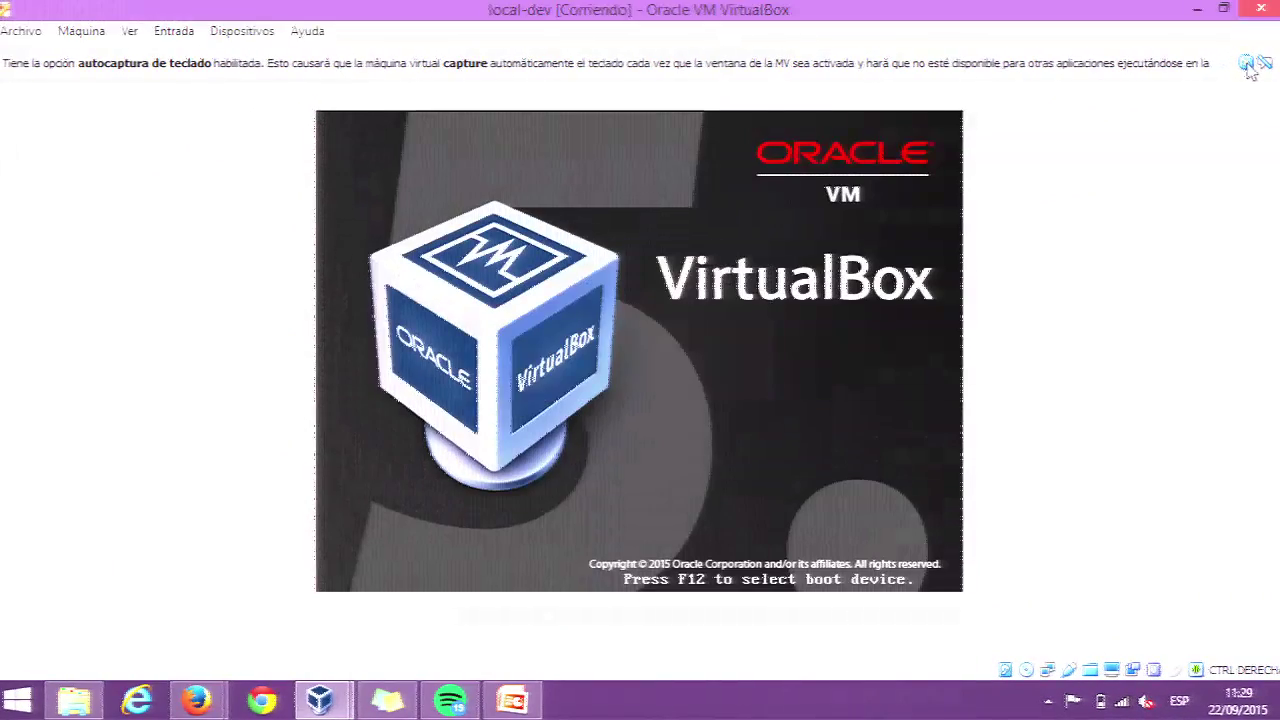
Dismiss the keyboard and mouse notices and log in to the local-dev guest with the account password.
{"action": "left_click", "coordinate": [1248, 66]}
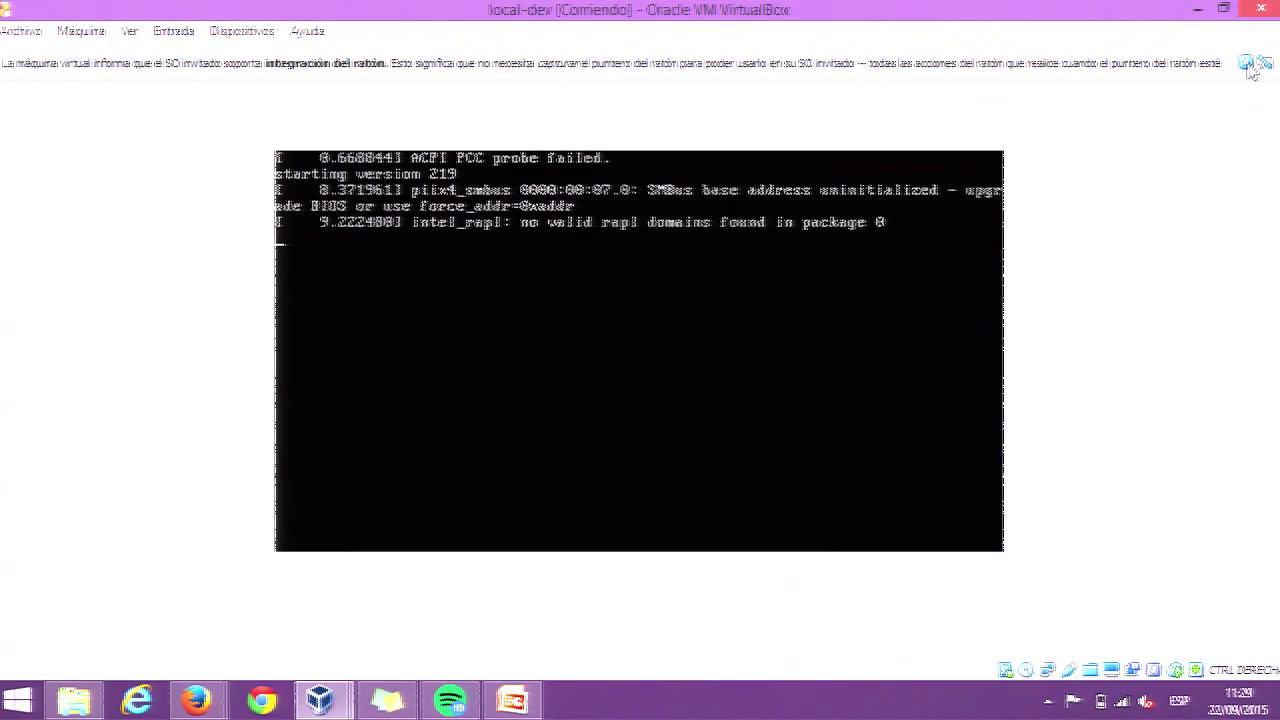
{"action": "left_click", "coordinate": [1249, 66]}
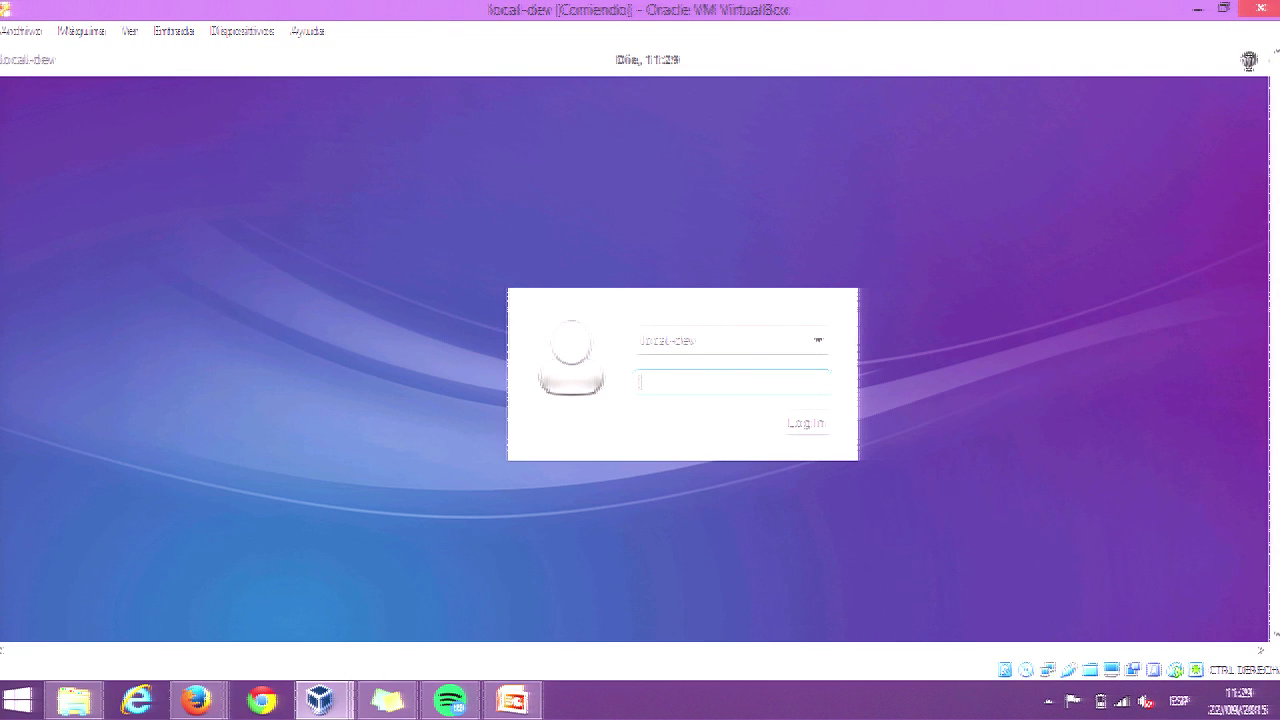
{"action": "type", "text": "********"}
{"action": "key", "text": "Return"}
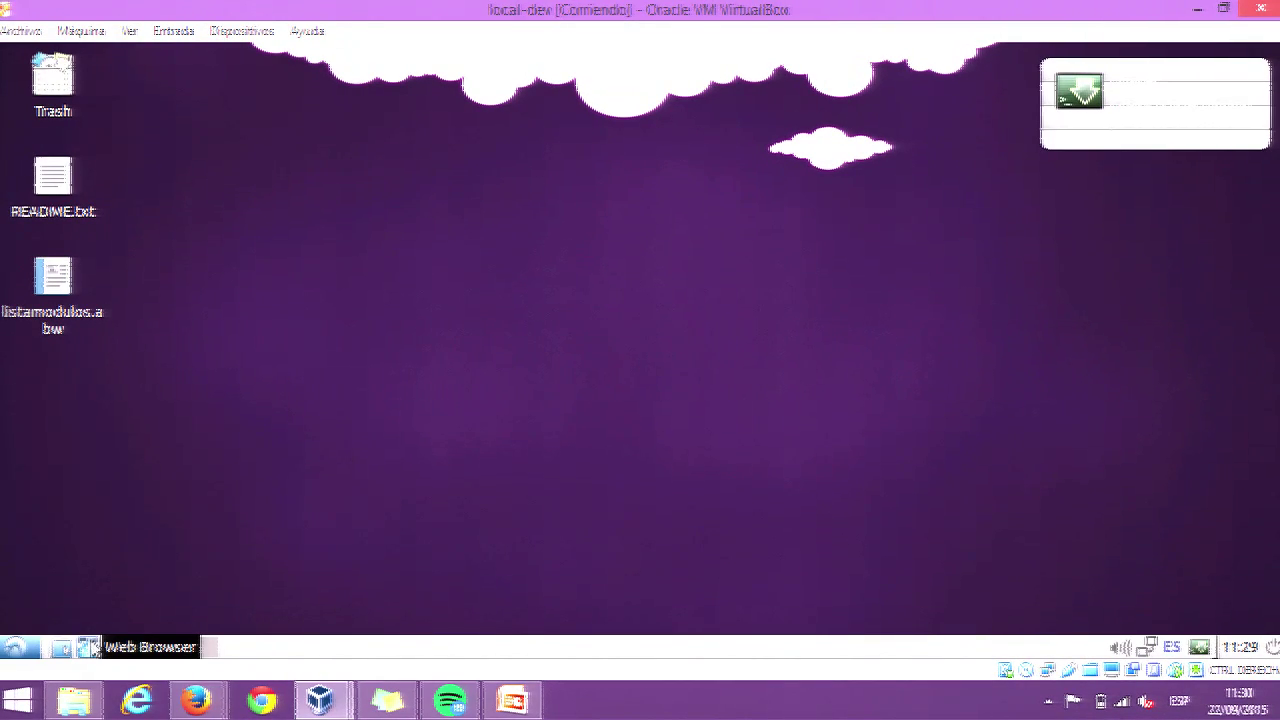
{"action": "left_click", "coordinate": [90, 647]}
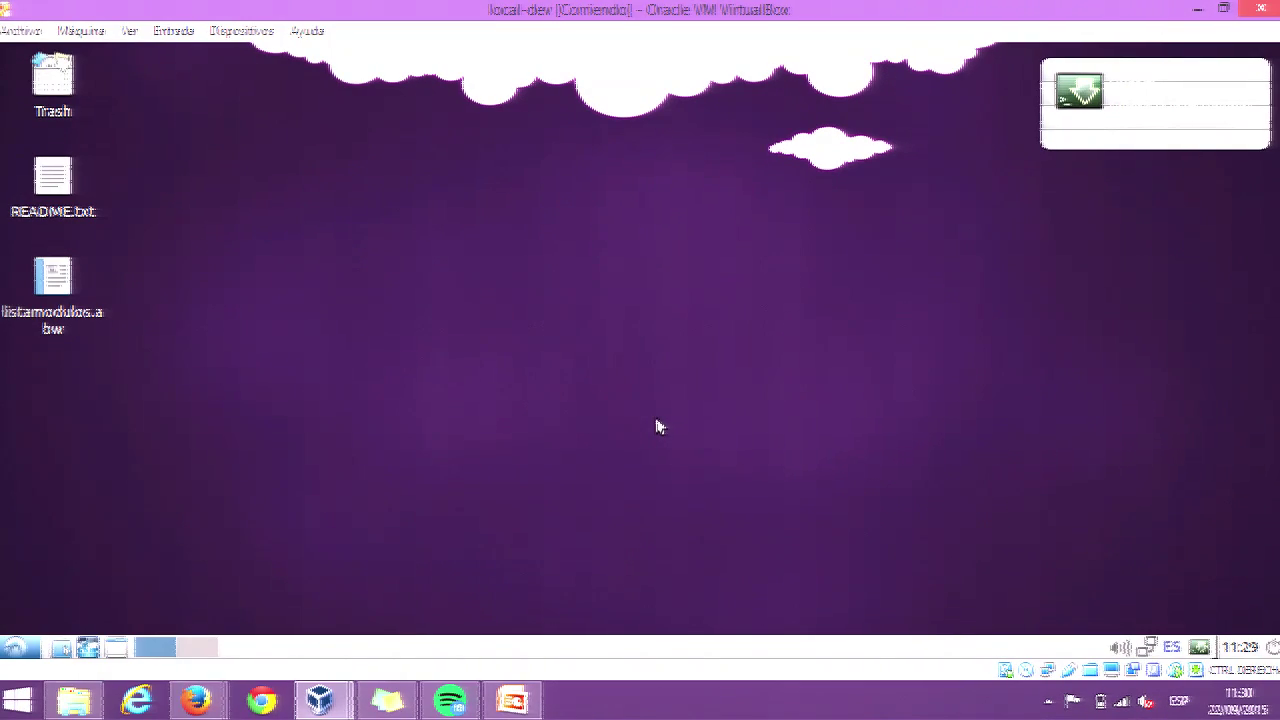
{"action": "key", "text": "ctrl+f"}
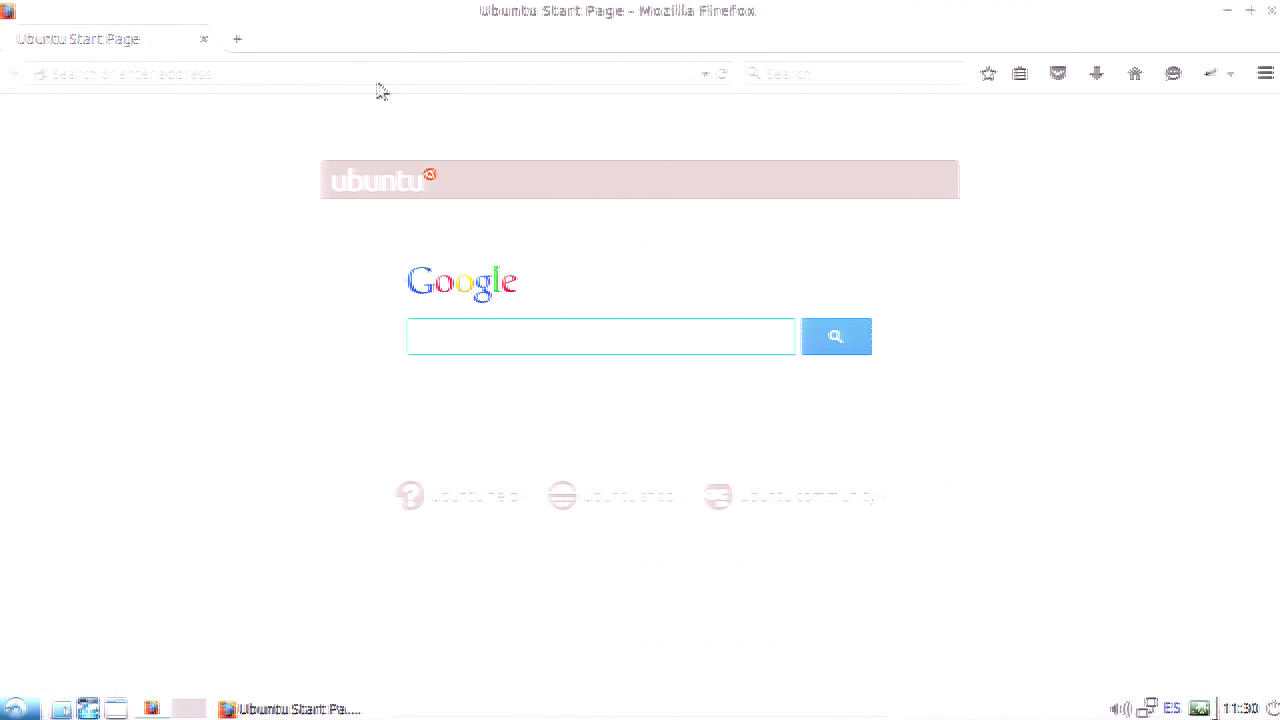
{"action": "left_click", "coordinate": [377, 80]}
{"action": "type", "text": "drupal8/"}
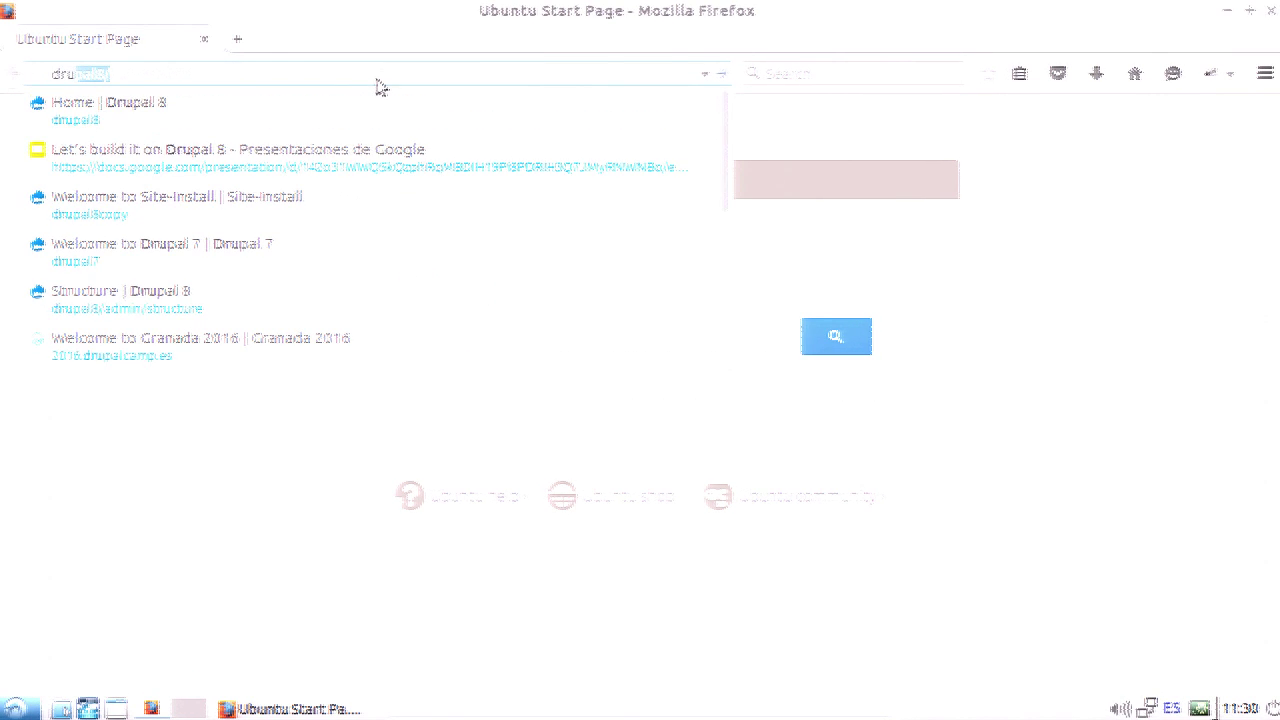
{"action": "key", "text": "Return"}
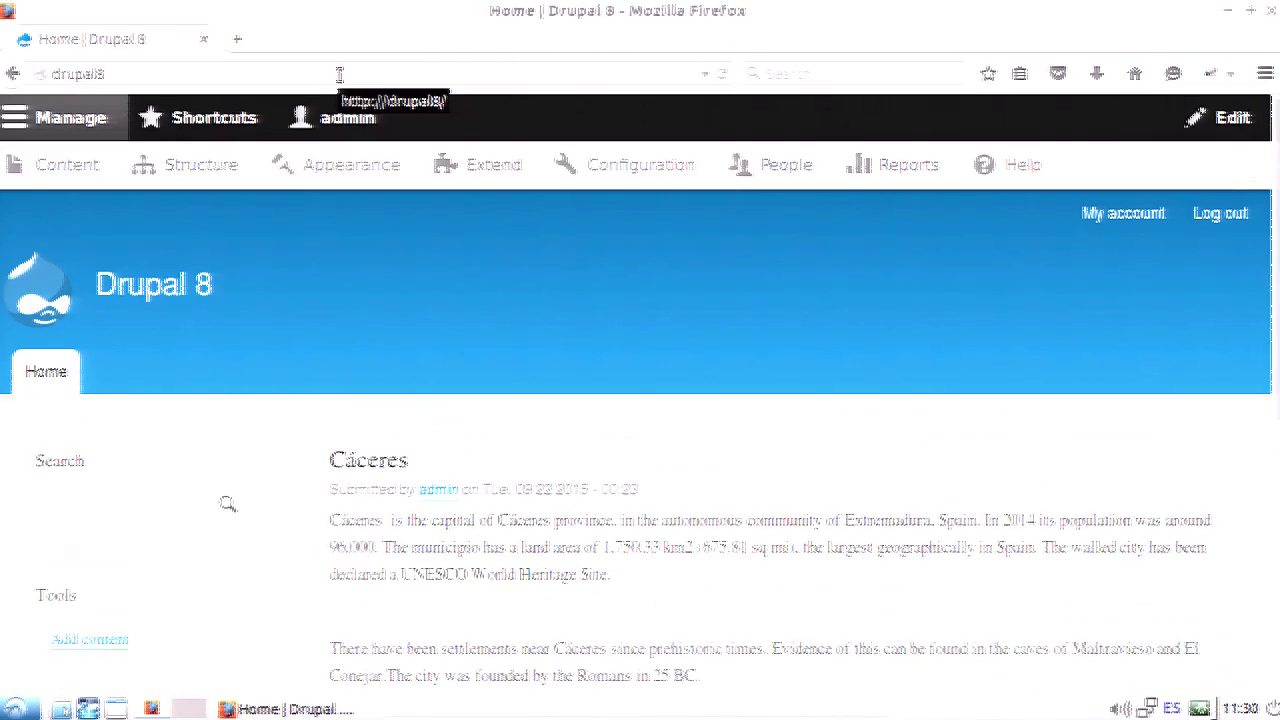
Reach the Basic page Add field form via Structure > Content types and list field types.
{"action": "left_click", "coordinate": [218, 165]}
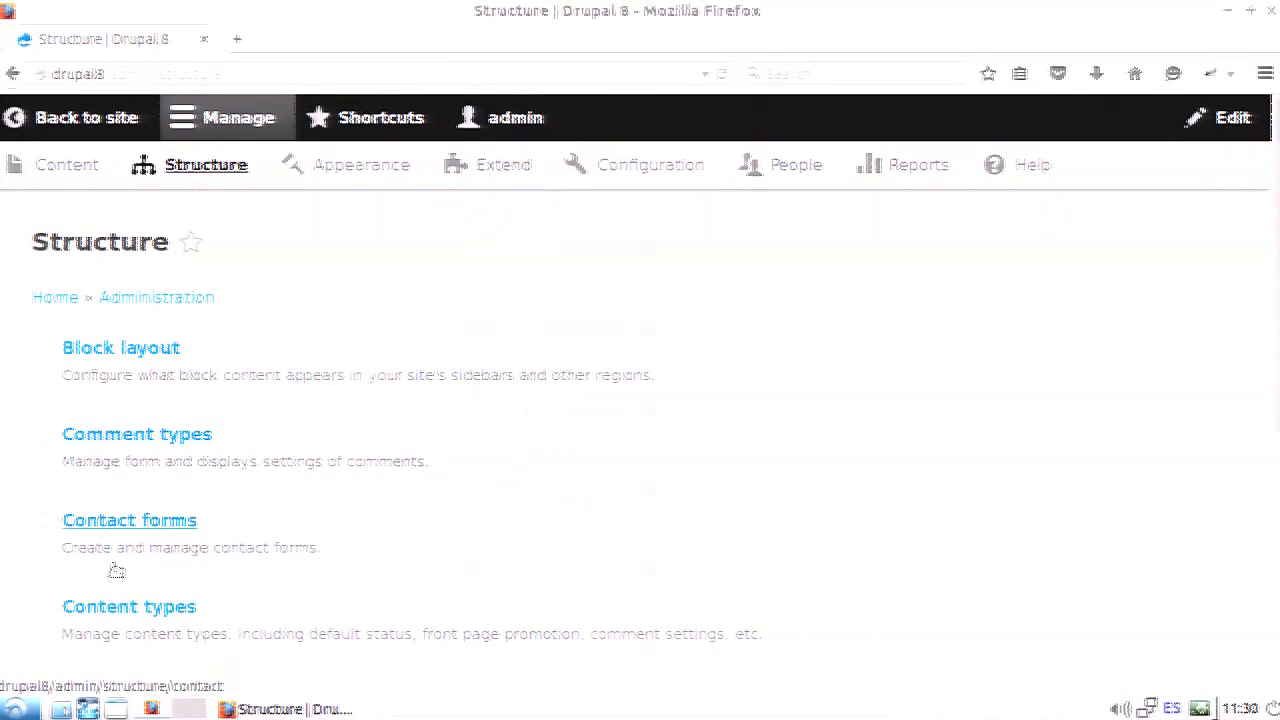
{"action": "left_click", "coordinate": [125, 603]}
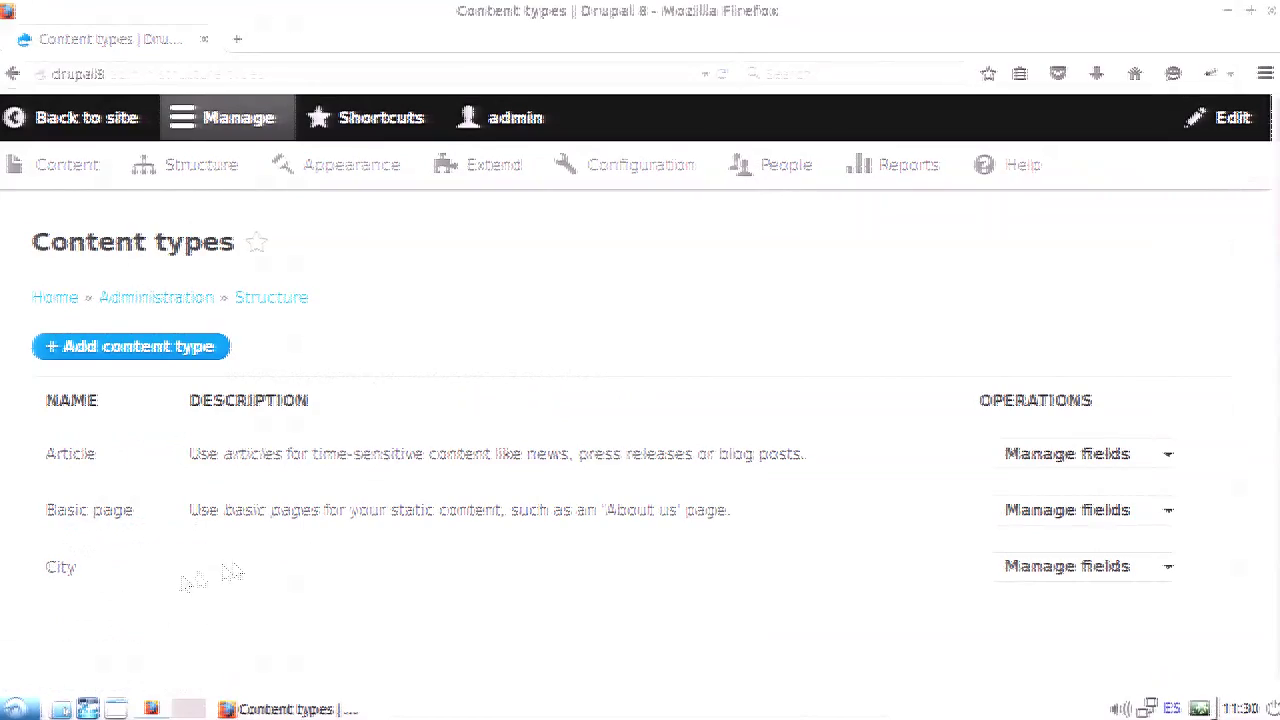
{"action": "left_click", "coordinate": [1077, 515]}
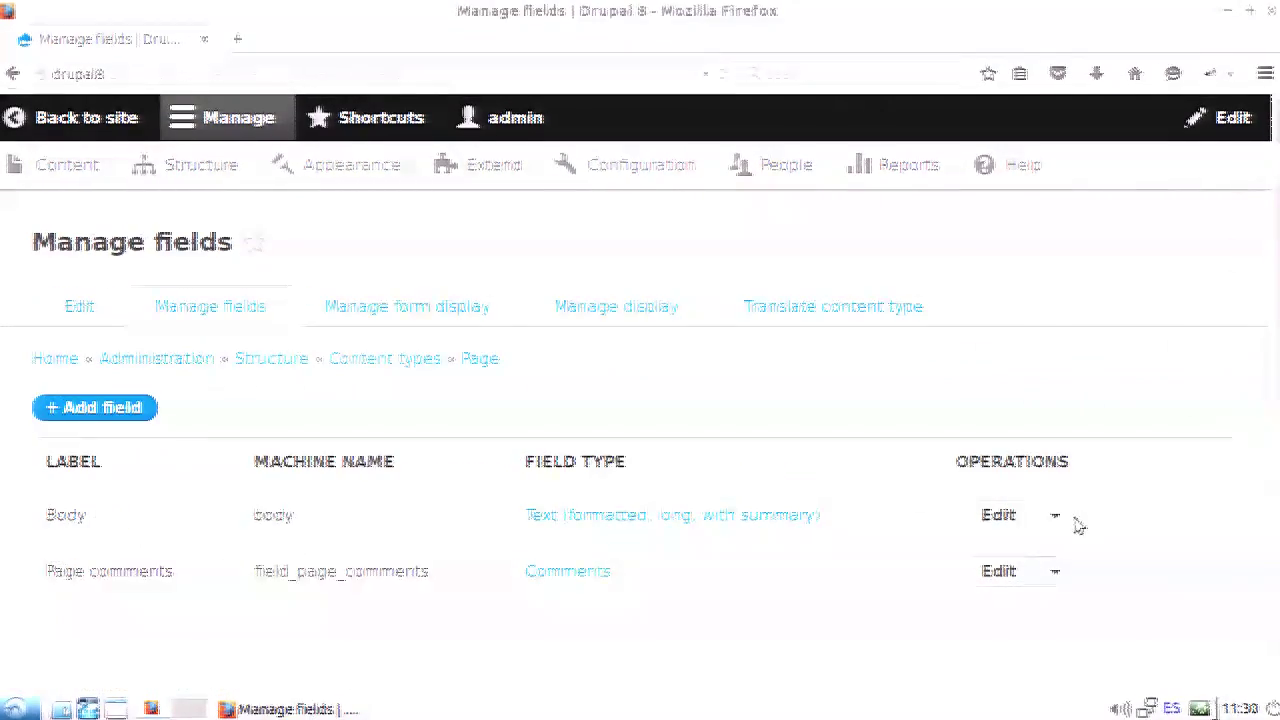
{"action": "left_click", "coordinate": [65, 410]}
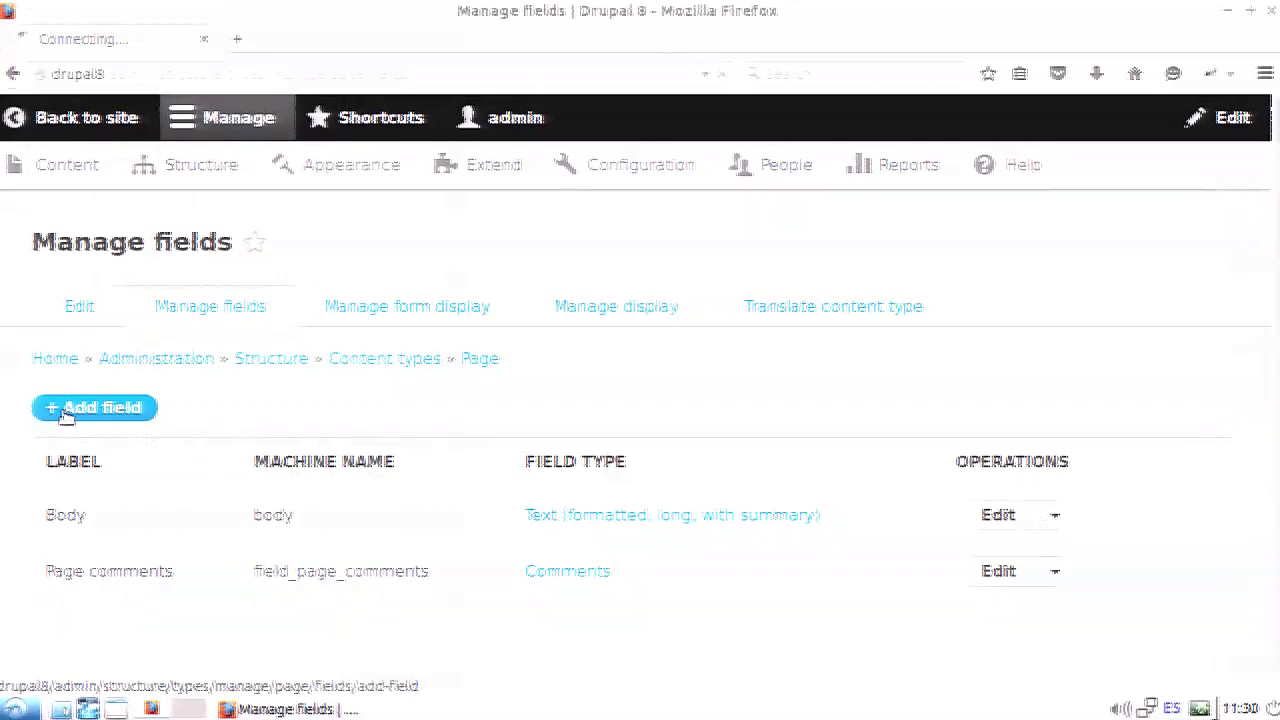
{"action": "left_click", "coordinate": [100, 369]}
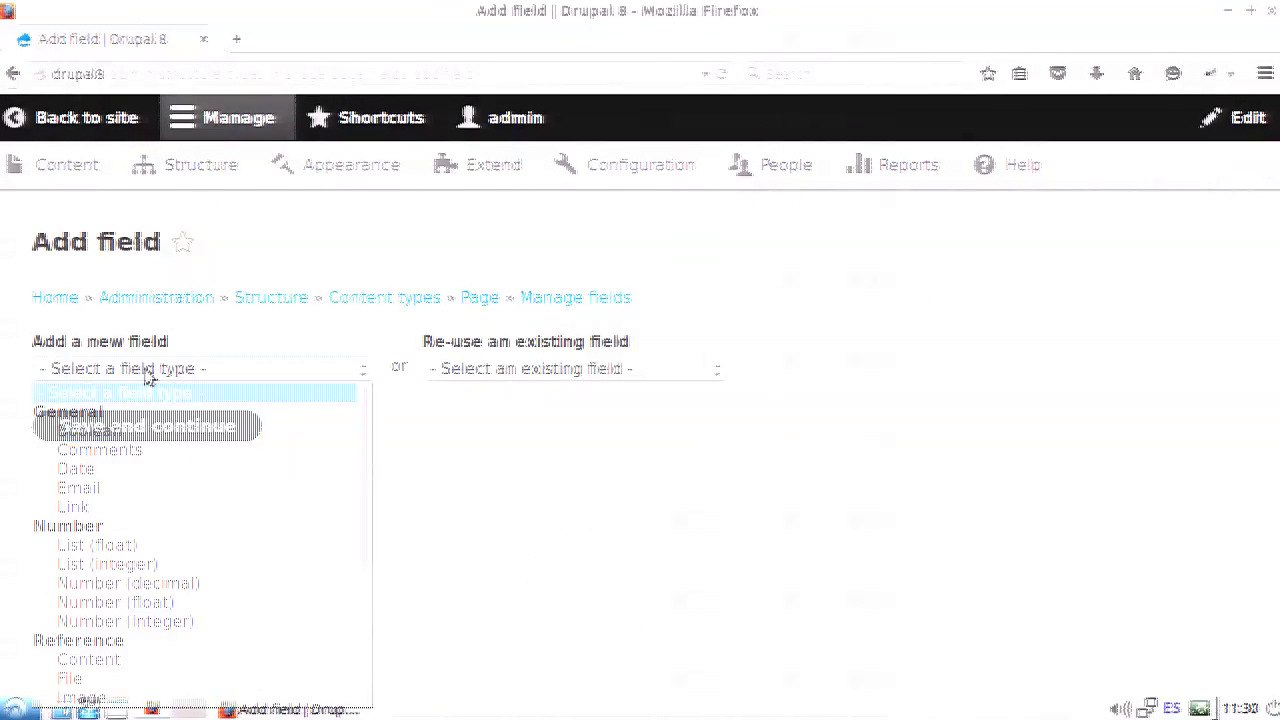
{"action": "scroll", "coordinate": [250, 490], "scroll_direction": "down", "scroll_amount": 3}
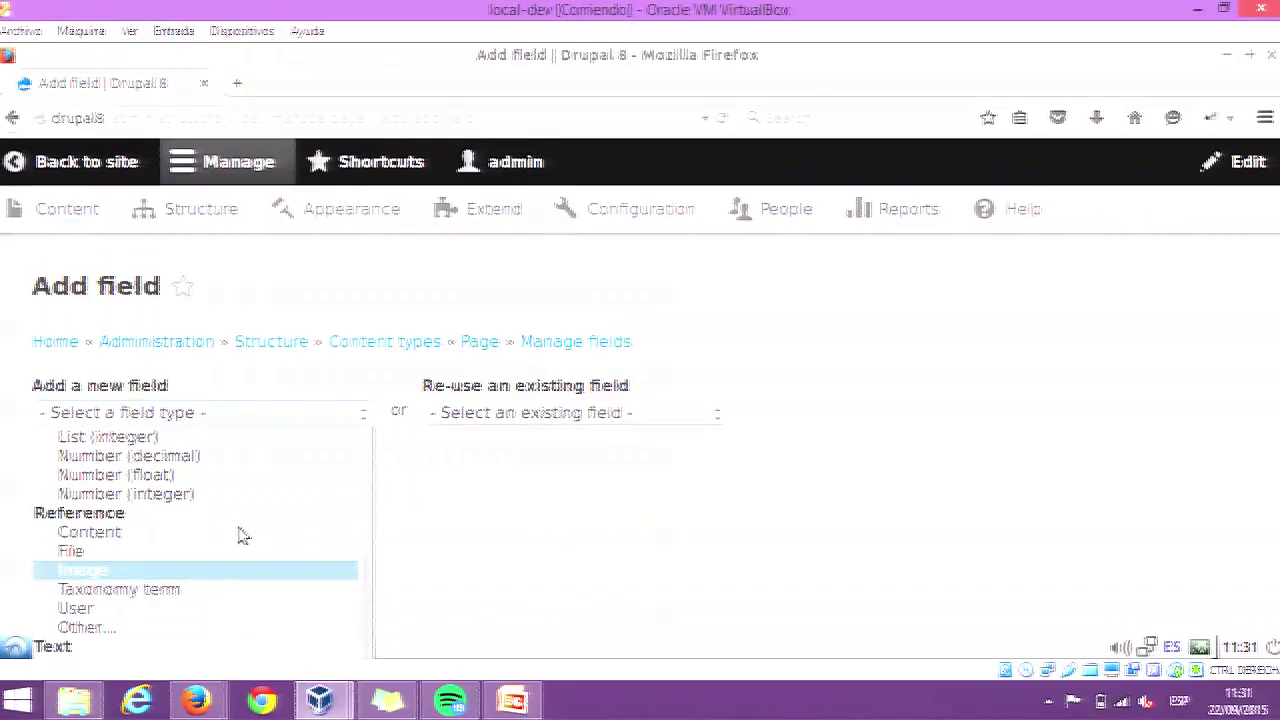
Go back to Structure and open the Display modes page.
{"action": "left_click", "coordinate": [210, 212]}
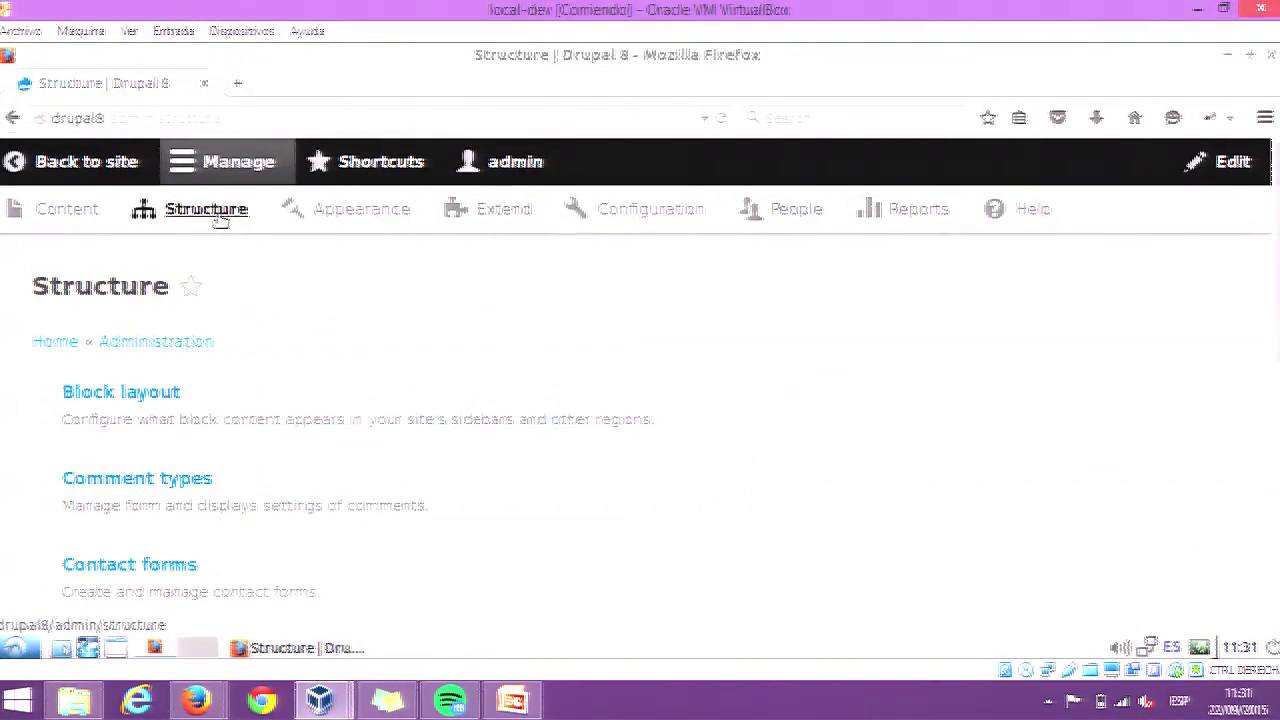
{"action": "scroll", "coordinate": [198, 412], "scroll_direction": "down", "scroll_amount": 5}
{"action": "left_click", "coordinate": [195, 398]}
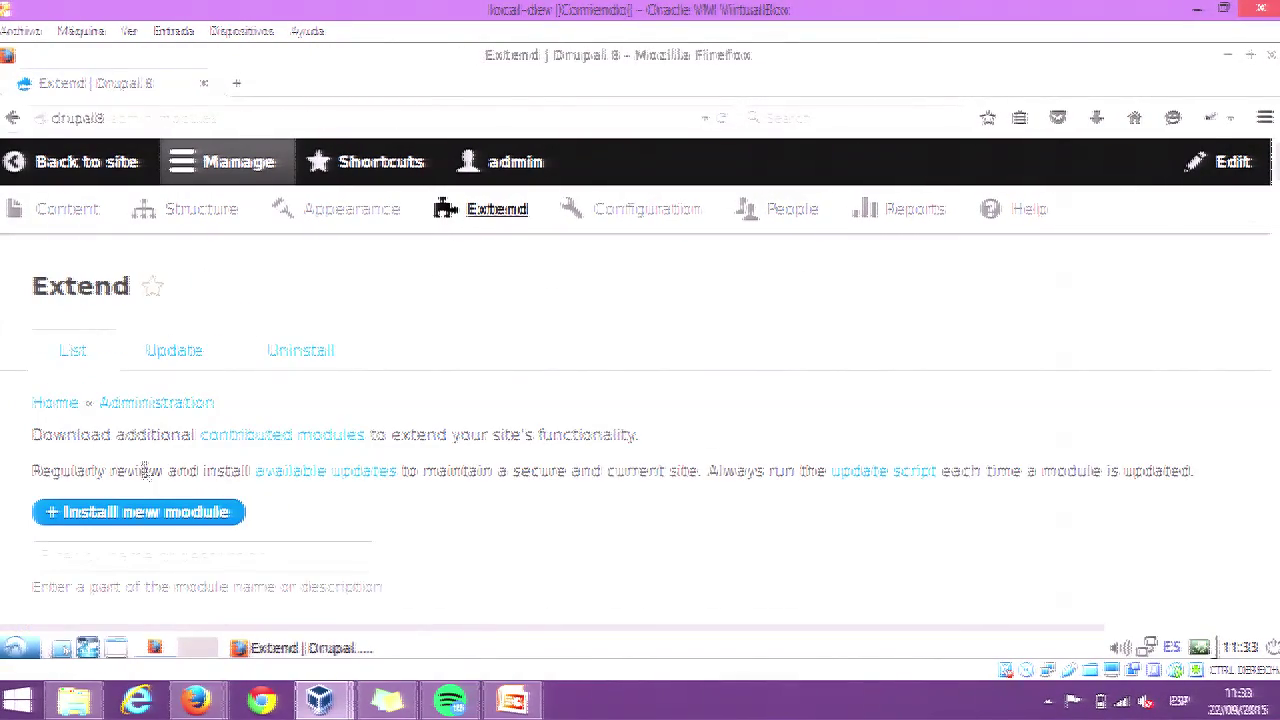
Filter the module list by 'Web', then by 'form', scanning the results.
{"action": "left_click", "coordinate": [144, 549]}
{"action": "type", "text": "Web"}
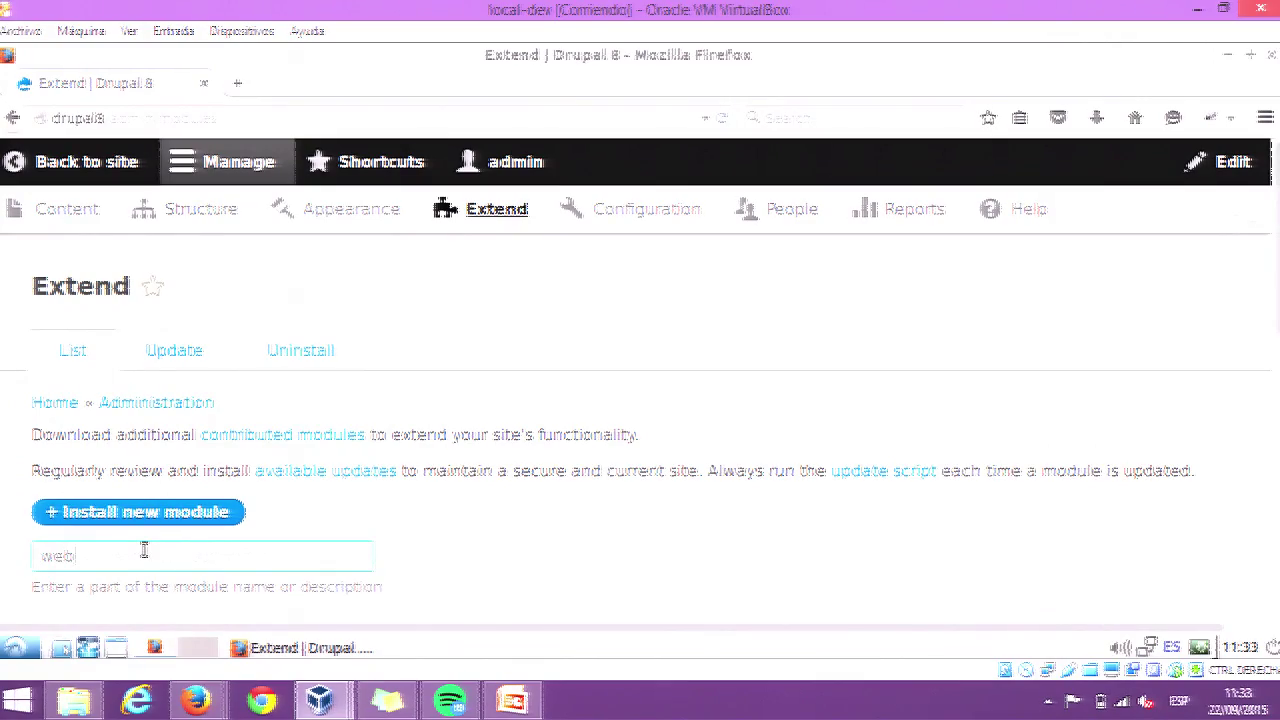
{"action": "scroll", "coordinate": [258, 517], "scroll_direction": "down", "scroll_amount": 10}
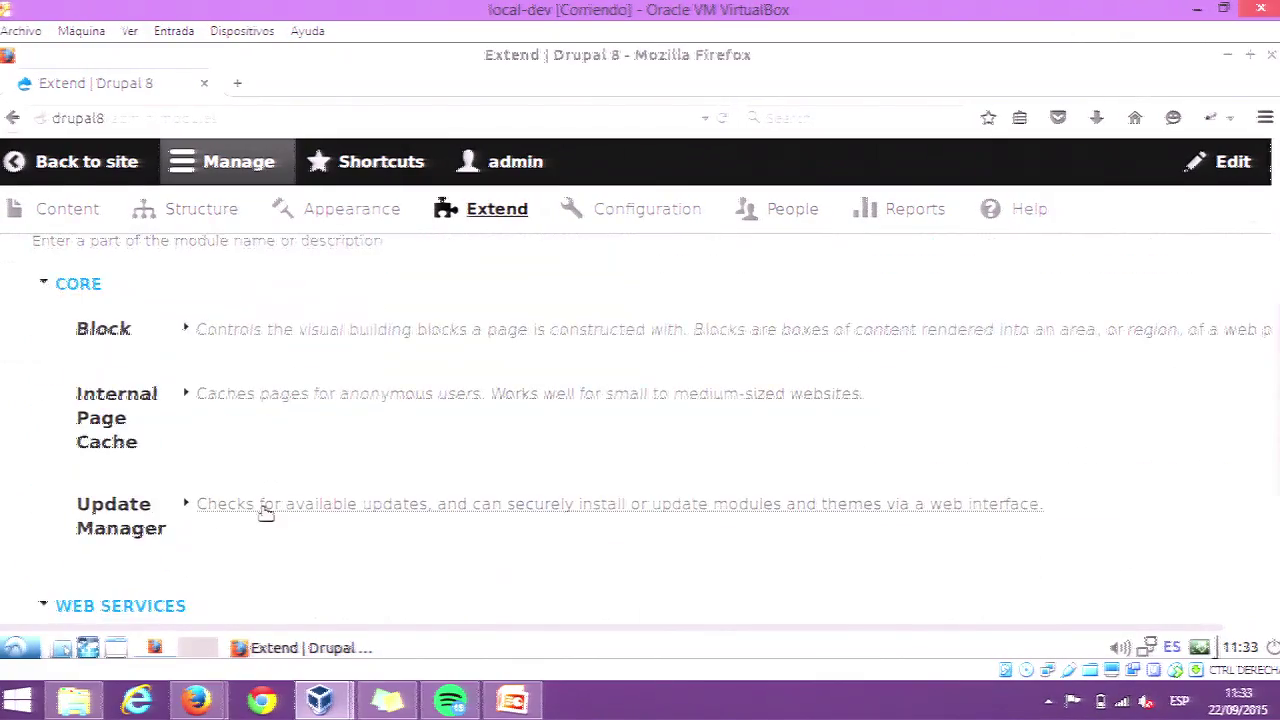
{"action": "scroll", "coordinate": [236, 441], "scroll_direction": "up", "scroll_amount": 5}
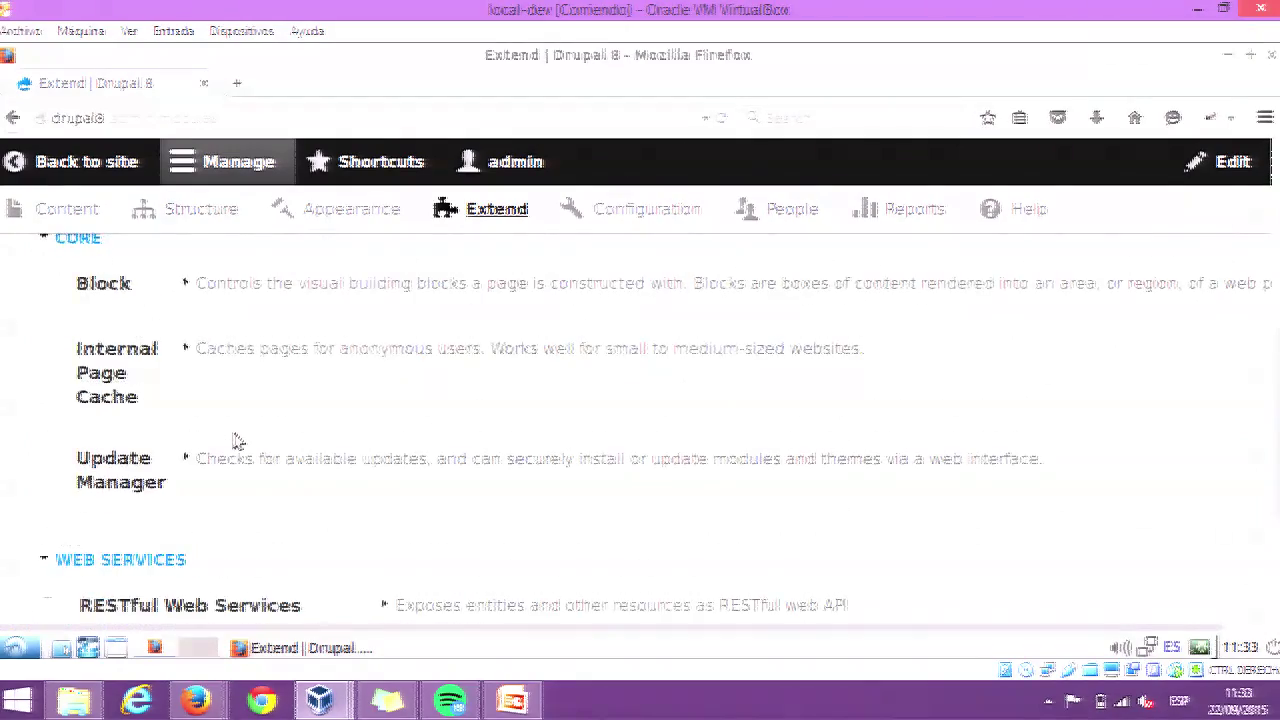
{"action": "double_click", "coordinate": [126, 369]}
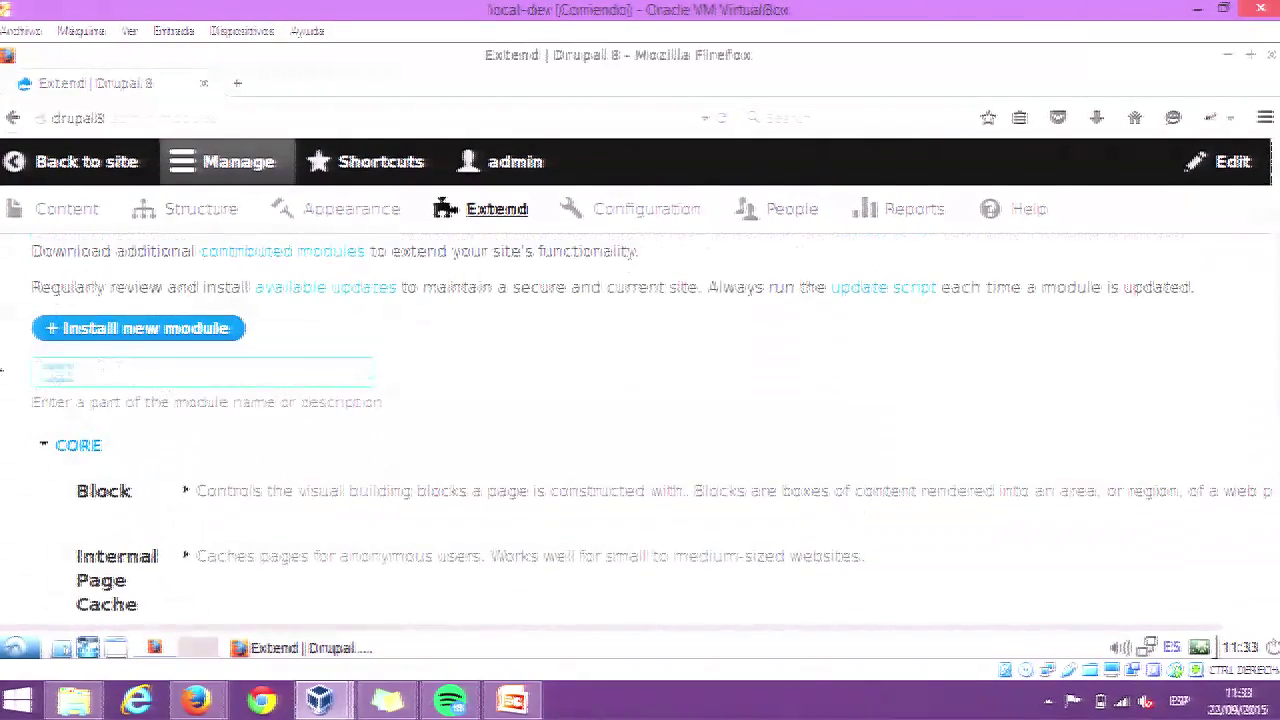
{"action": "type", "text": "form"}
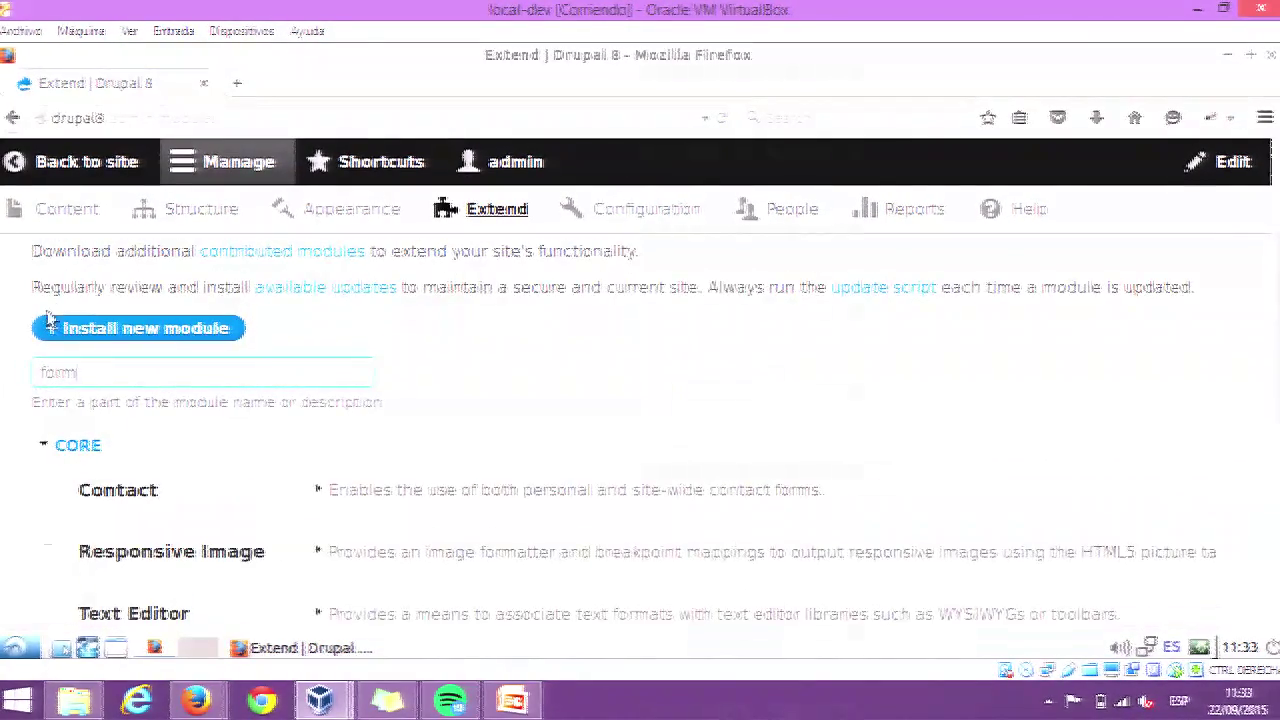
{"action": "scroll", "coordinate": [342, 471], "scroll_direction": "down", "scroll_amount": 3}
{"action": "scroll", "coordinate": [342, 471], "scroll_direction": "down", "scroll_amount": 3}
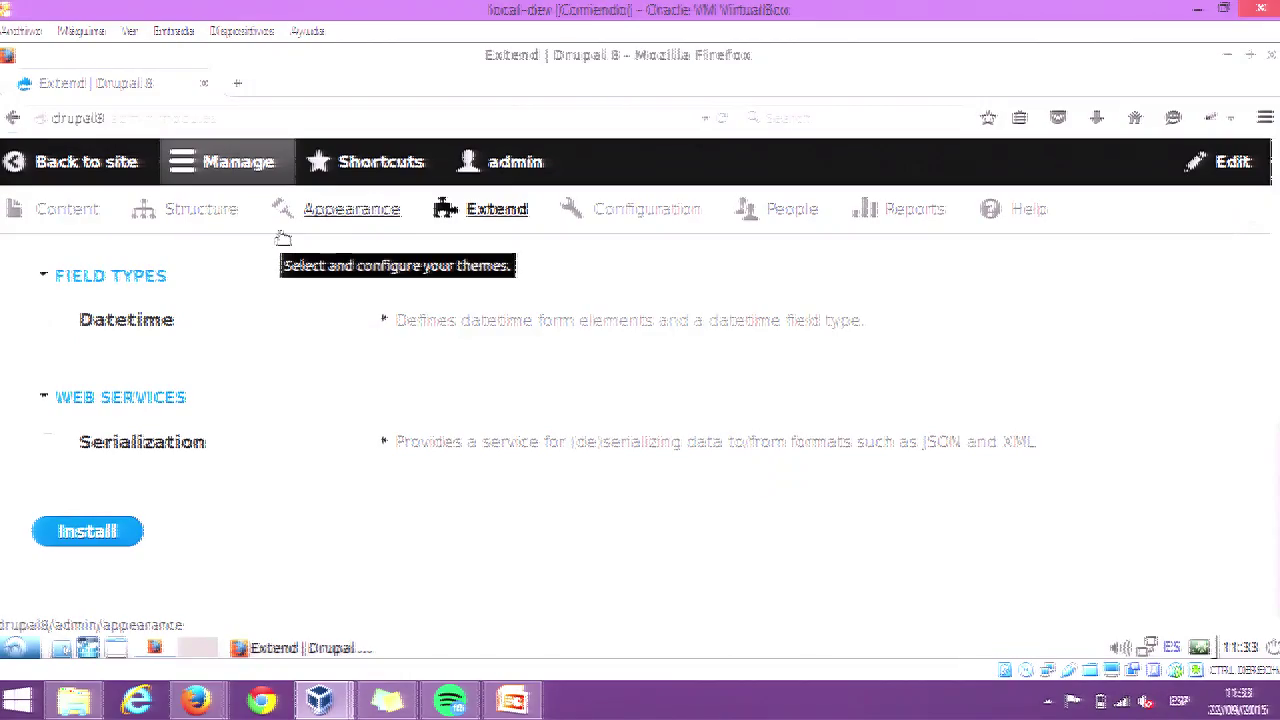
{"action": "scroll", "coordinate": [211, 348], "scroll_direction": "up", "scroll_amount": 3}
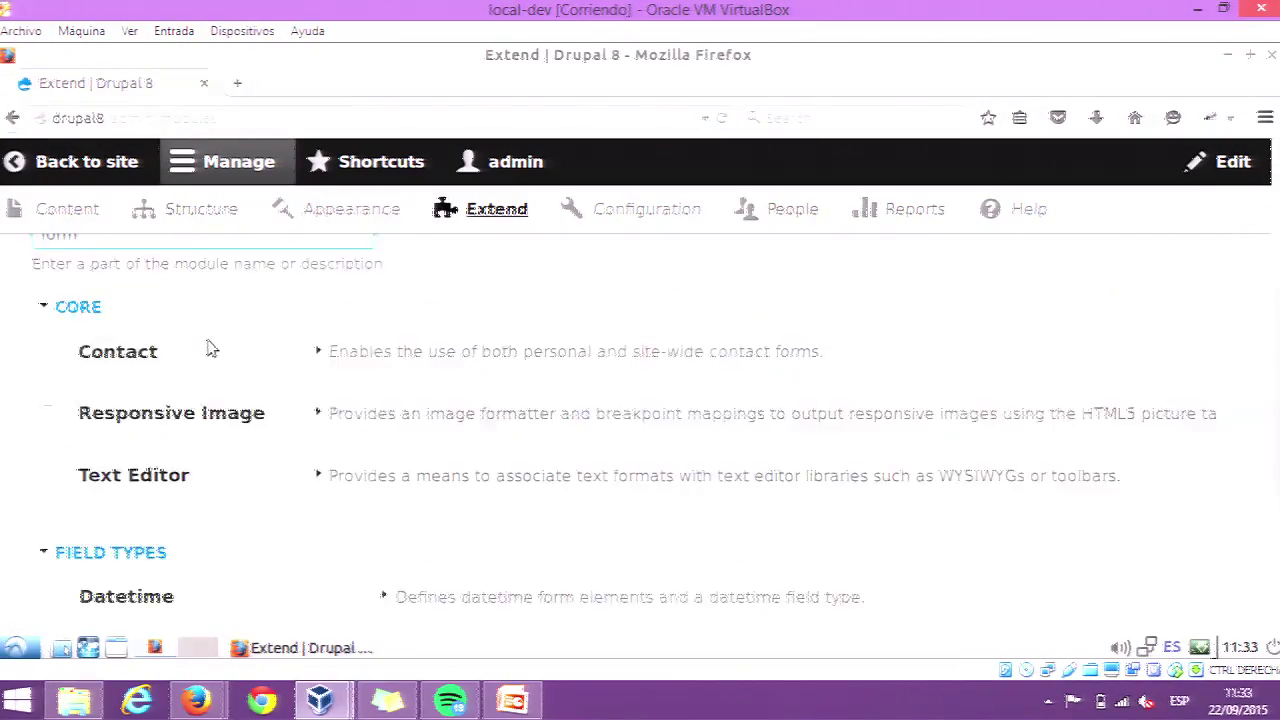
{"action": "scroll", "coordinate": [211, 348], "scroll_direction": "up", "scroll_amount": 3}
Filter modules by 'cont' and expand the Contact module's details.
{"action": "double_click", "coordinate": [106, 553]}
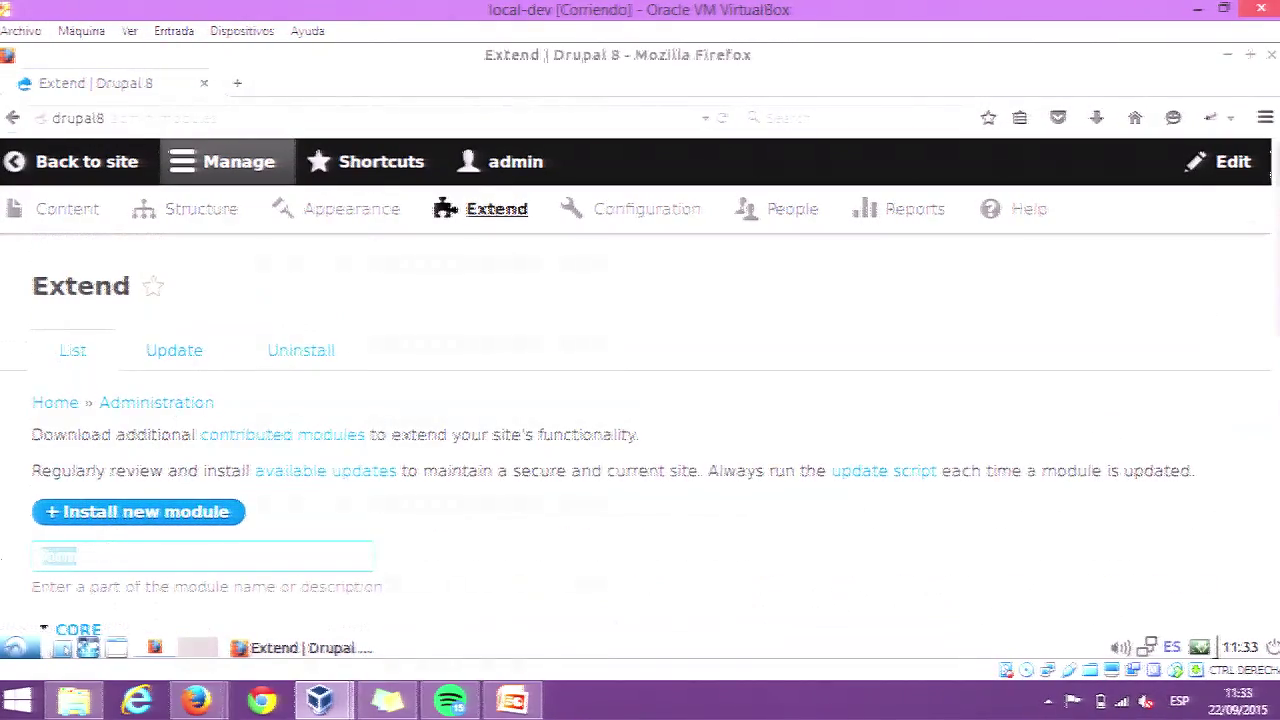
{"action": "type", "text": "cont"}
{"action": "scroll", "coordinate": [221, 520], "scroll_direction": "down", "scroll_amount": 1}
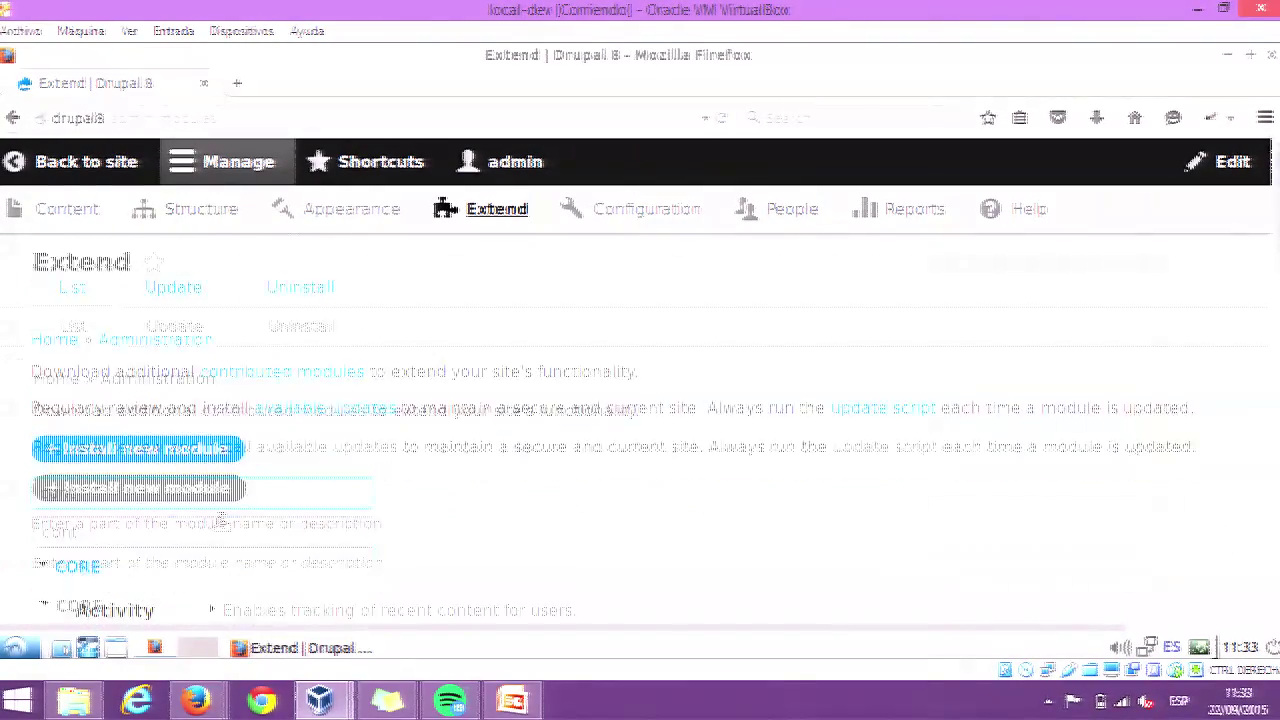
{"action": "scroll", "coordinate": [221, 520], "scroll_direction": "down", "scroll_amount": 5}
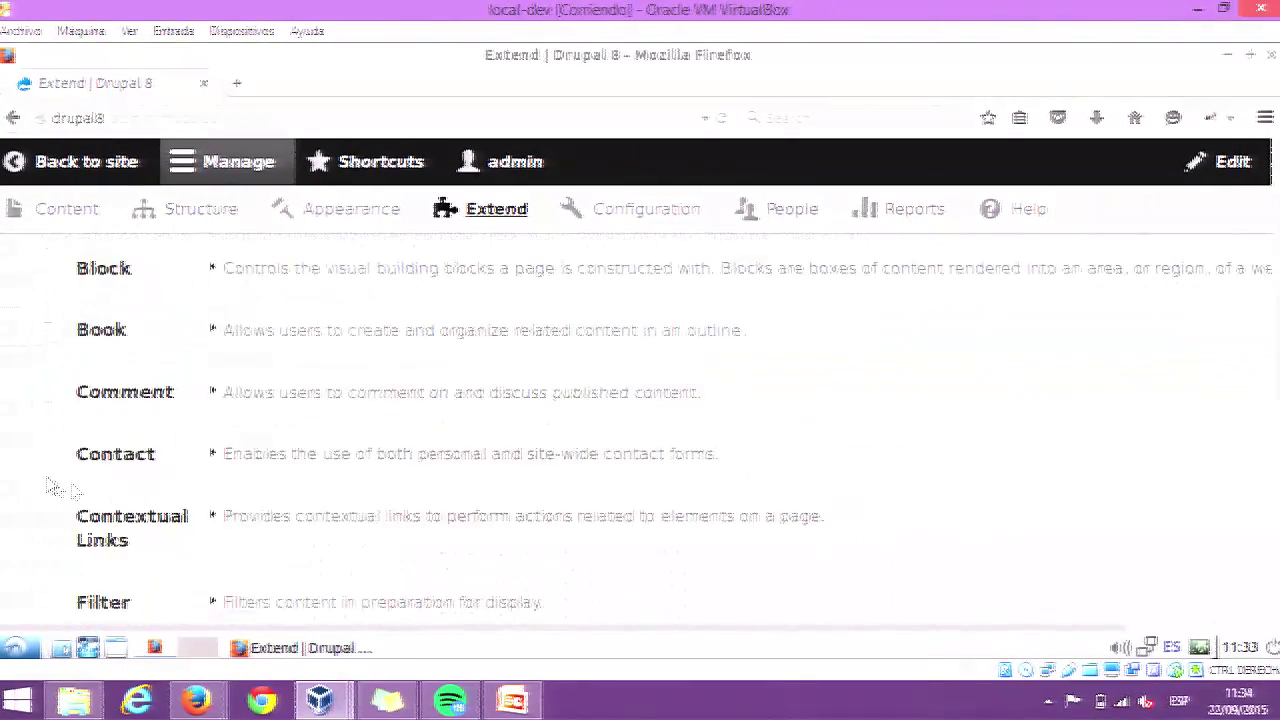
{"action": "left_click", "coordinate": [300, 456]}
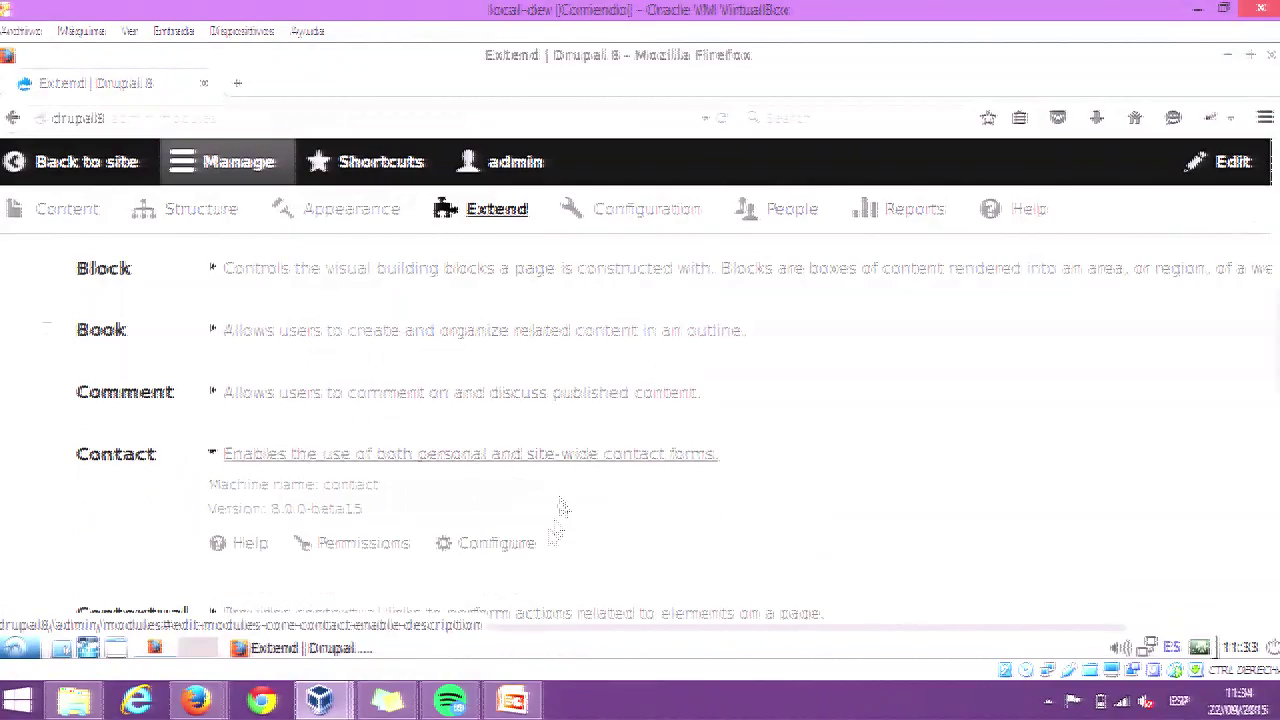
Open the Contact module's configuration listing the existing contact forms.
{"action": "left_click", "coordinate": [468, 549]}
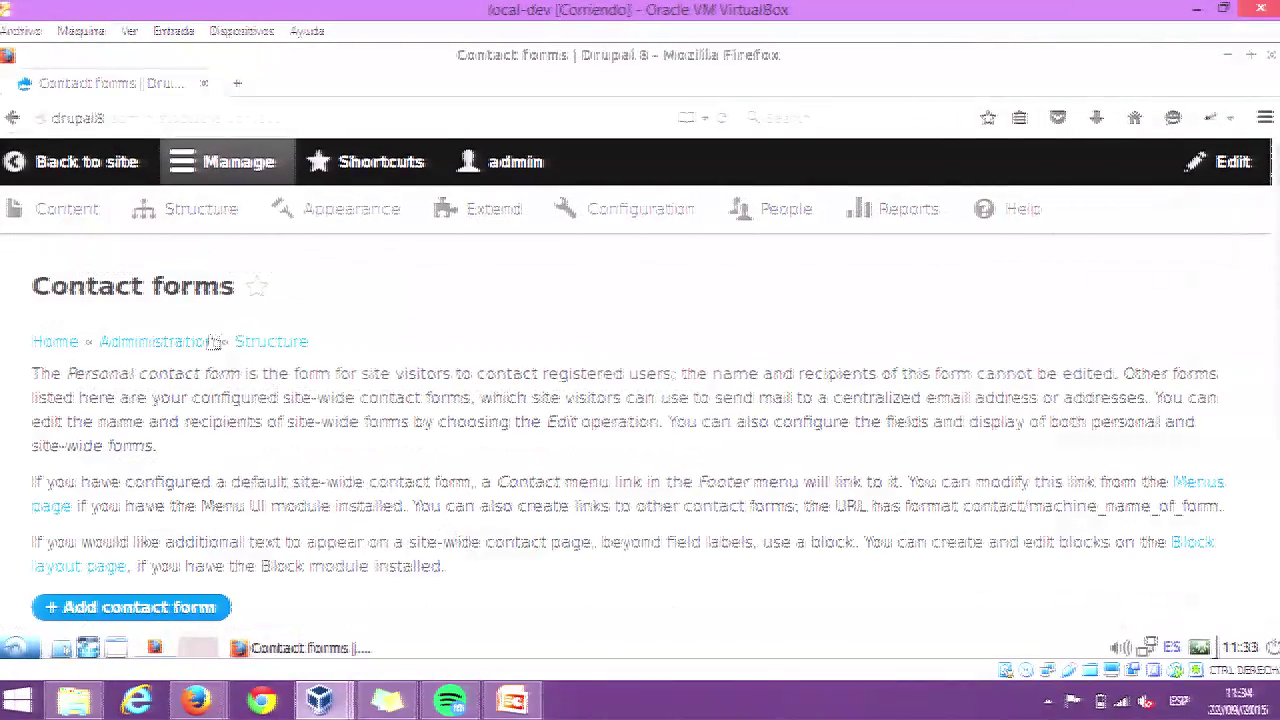
{"action": "scroll", "coordinate": [519, 557], "scroll_direction": "down", "scroll_amount": 2}
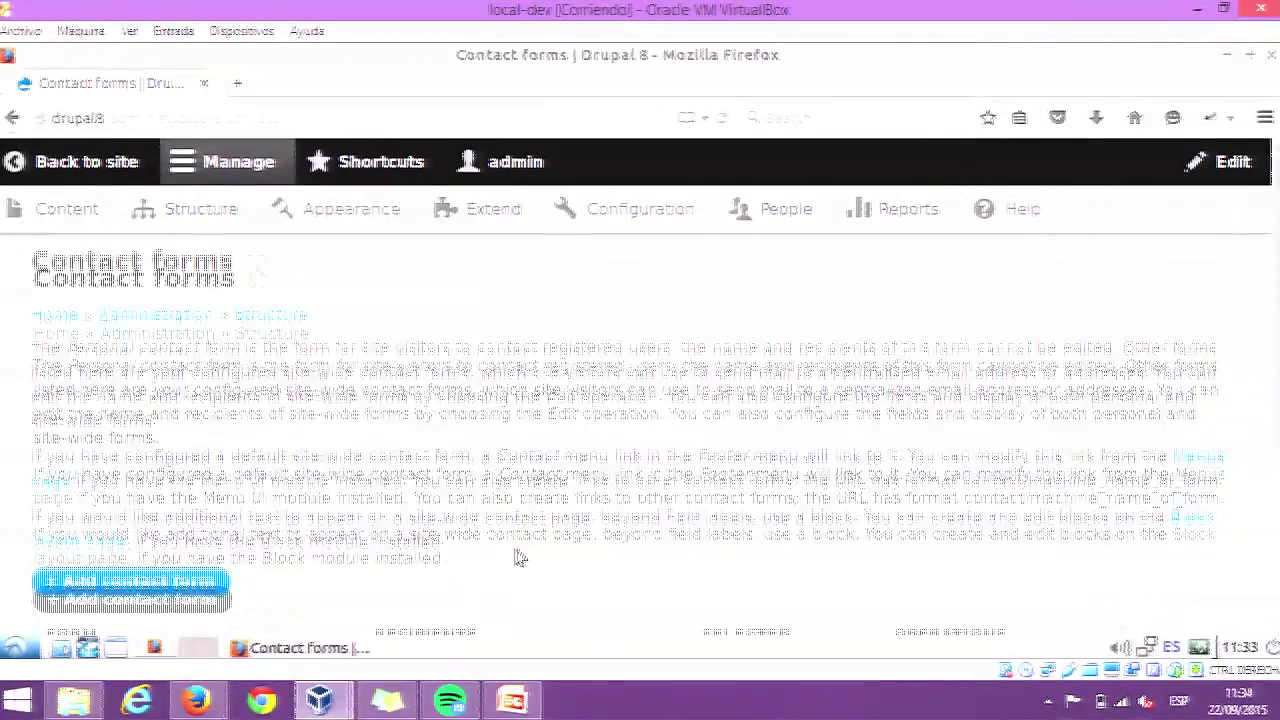
{"action": "scroll", "coordinate": [519, 557], "scroll_direction": "down", "scroll_amount": 2}
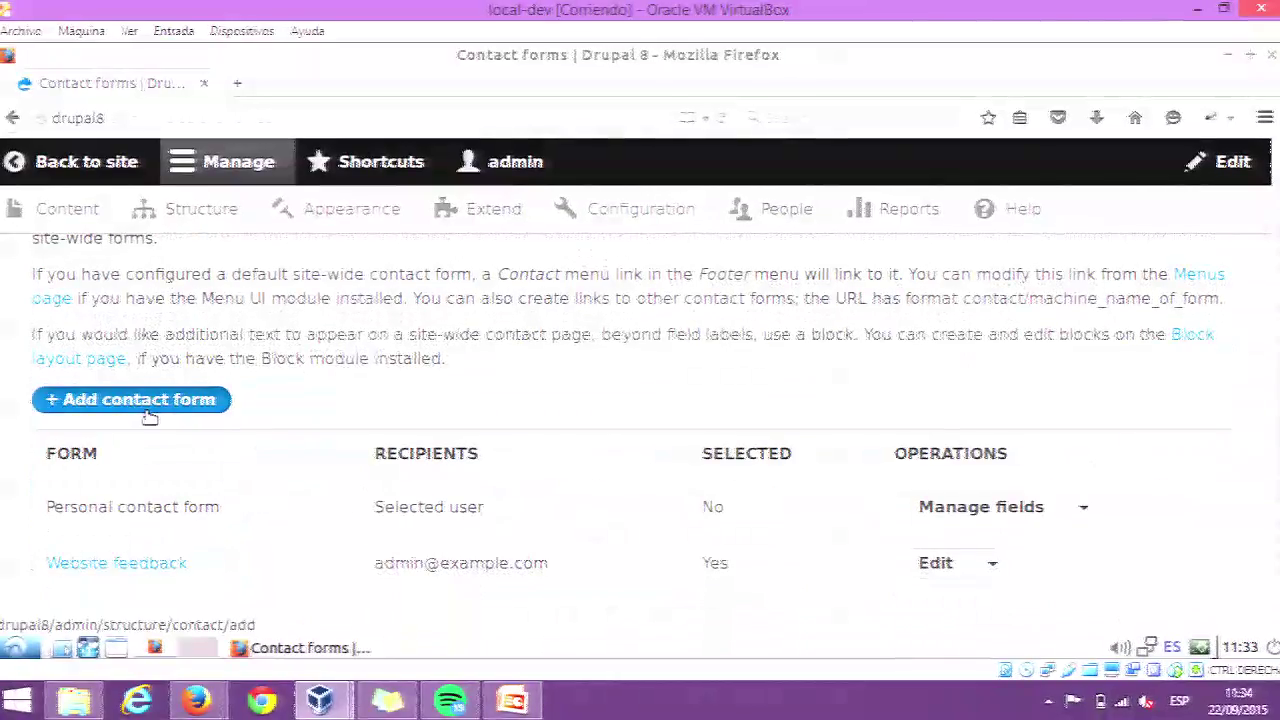
{"action": "left_click_drag", "start_coordinate": [148, 415], "coordinate": [565, 399]}
{"action": "scroll", "coordinate": [565, 399], "scroll_direction": "down", "scroll_amount": 1}
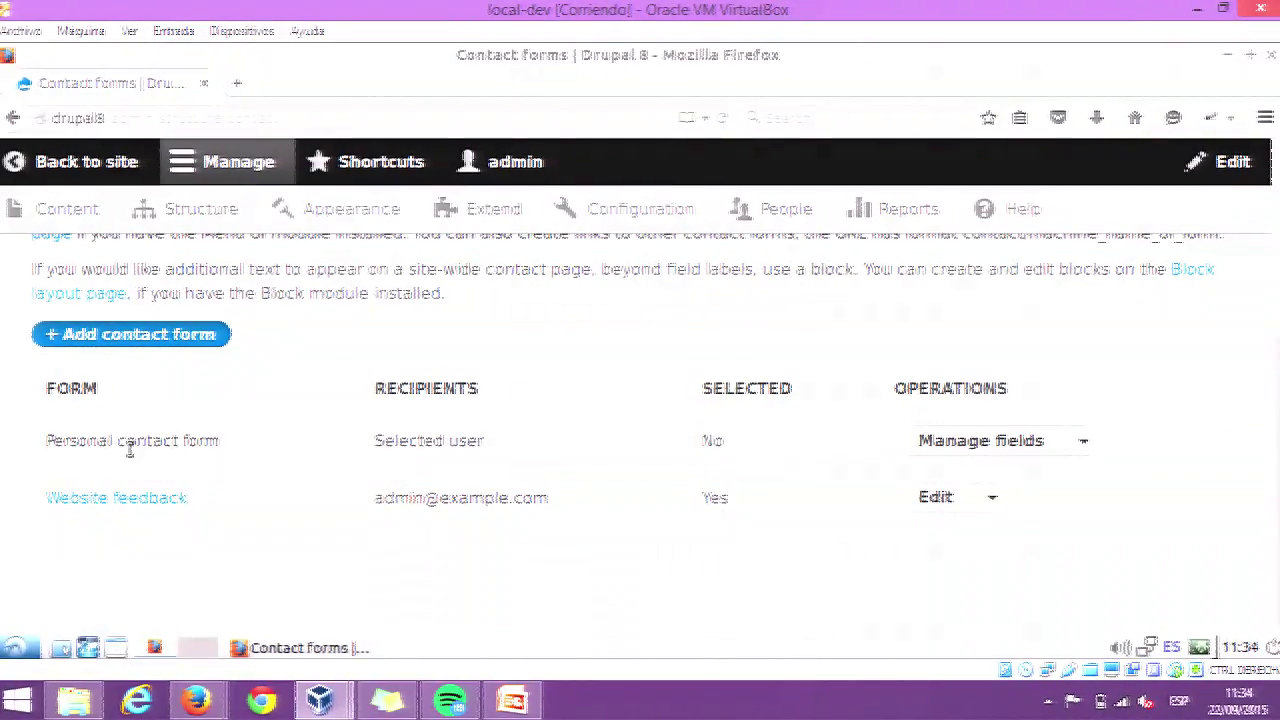
Add a contact form labelled 'MY webform' with the example webmaster address as recipient.
{"action": "left_click", "coordinate": [115, 334]}
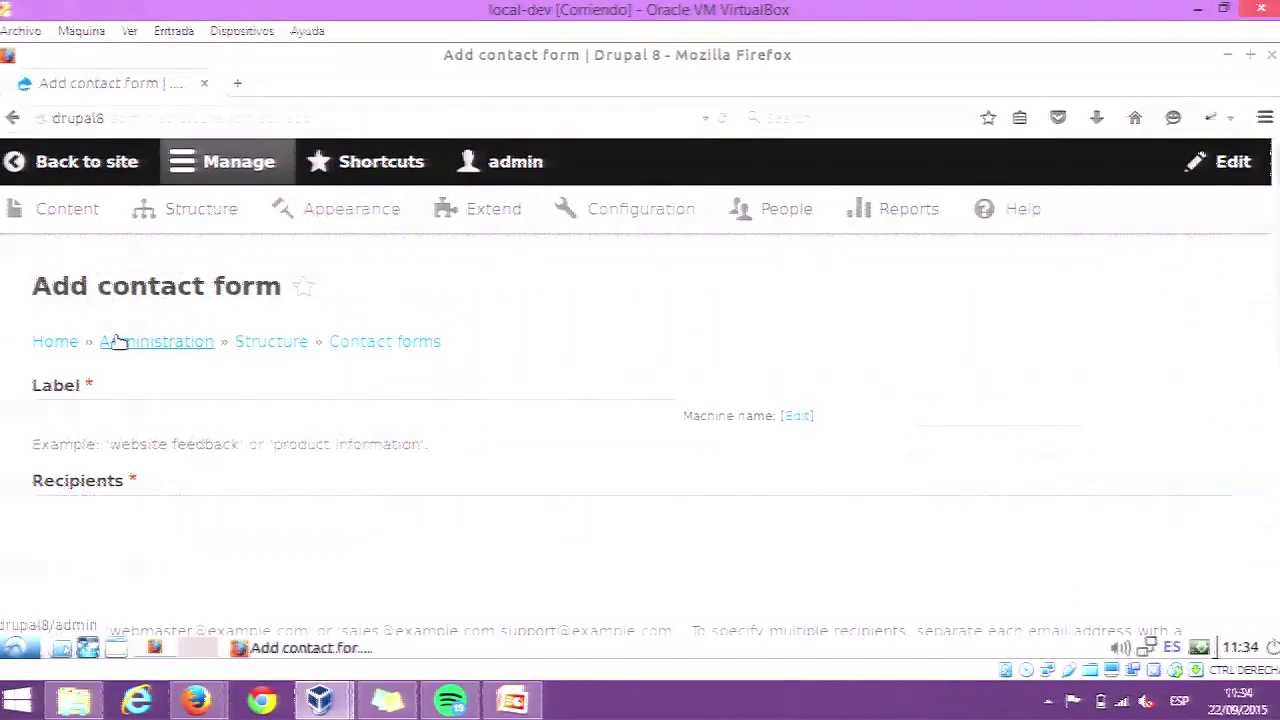
{"action": "left_click", "coordinate": [100, 416]}
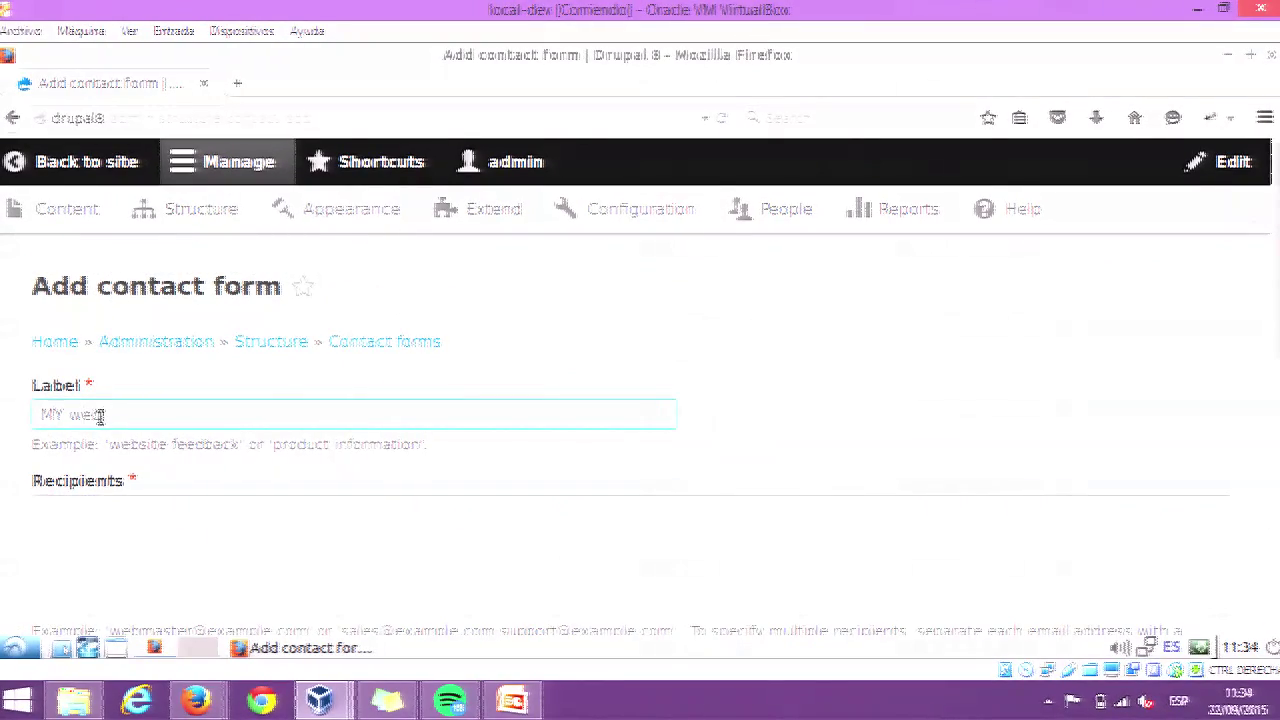
{"action": "type", "text": "MY webform"}
{"action": "scroll", "coordinate": [100, 416], "scroll_direction": "down", "scroll_amount": 3}
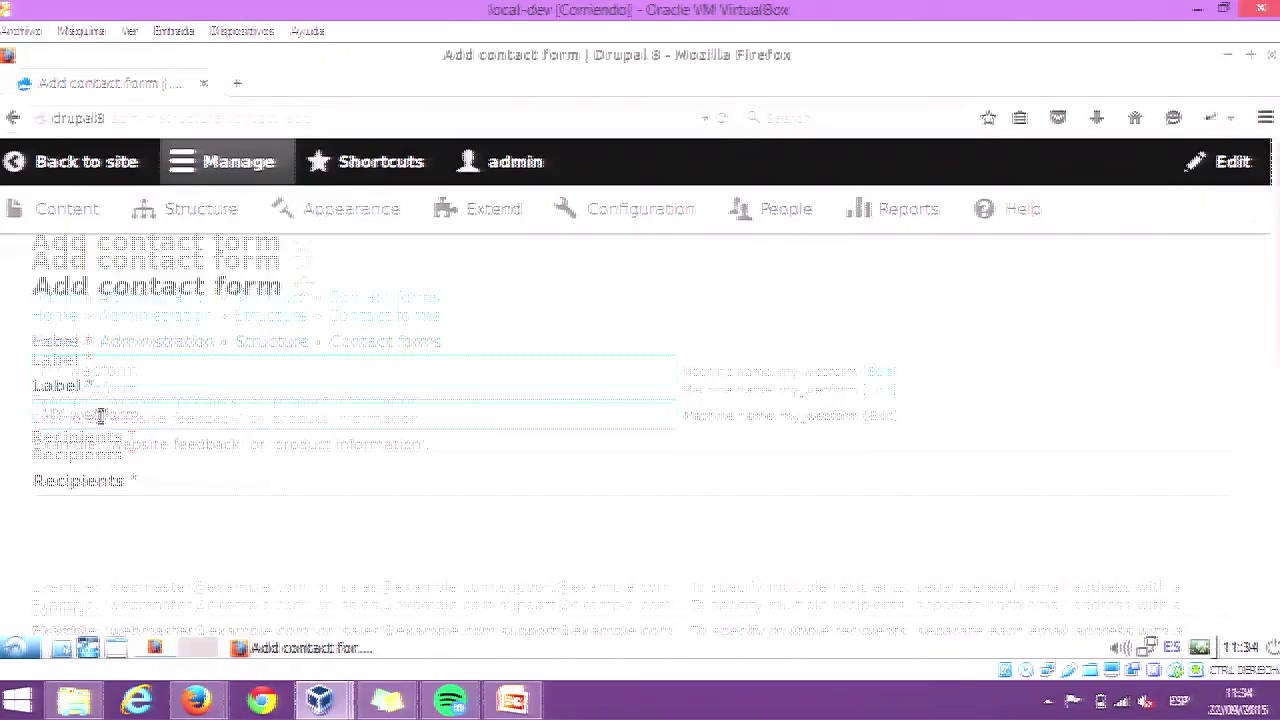
{"action": "scroll", "coordinate": [100, 420], "scroll_direction": "up", "scroll_amount": 3}
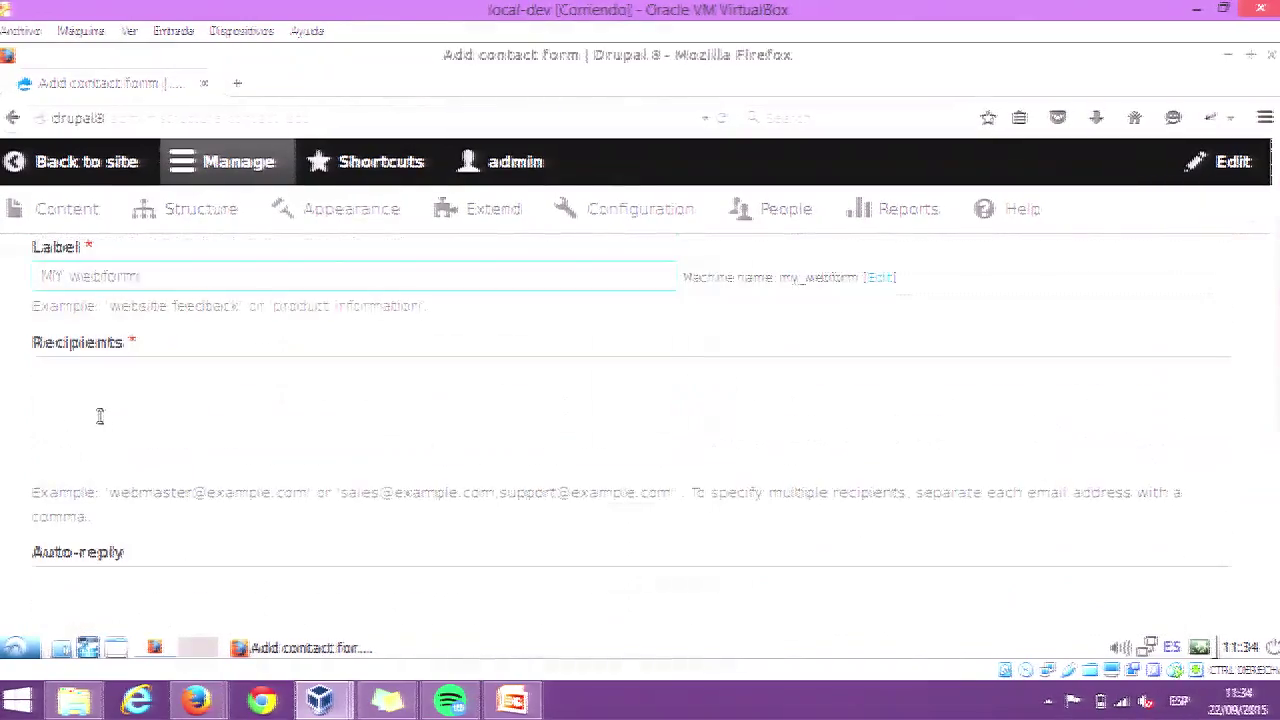
{"action": "left_click", "coordinate": [126, 400]}
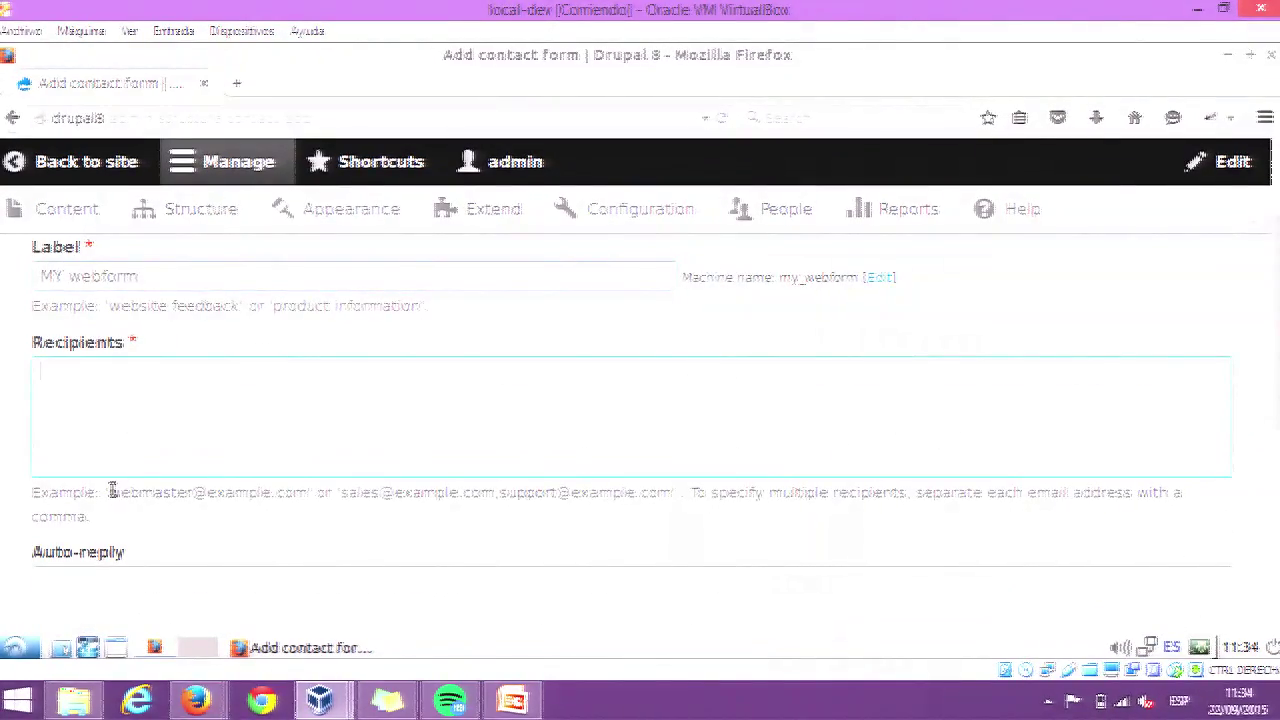
{"action": "left_click_drag", "start_coordinate": [112, 491], "coordinate": [297, 489]}
{"action": "key", "text": "ctrl+c"}
{"action": "left_click", "coordinate": [203, 380]}
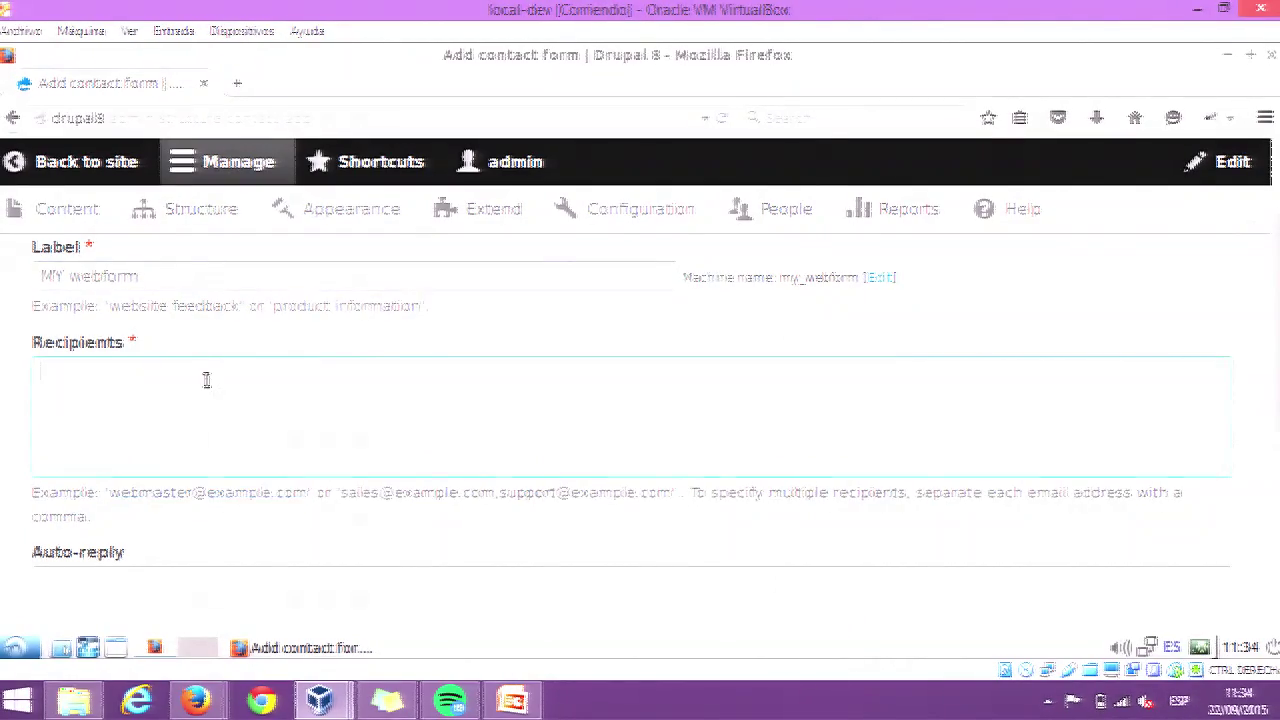
{"action": "key", "text": "ctrl+v"}
Set the auto-reply to 'hola' and save the new contact form.
{"action": "scroll", "coordinate": [206, 380], "scroll_direction": "down", "scroll_amount": 1}
{"action": "scroll", "coordinate": [206, 380], "scroll_direction": "down", "scroll_amount": 2}
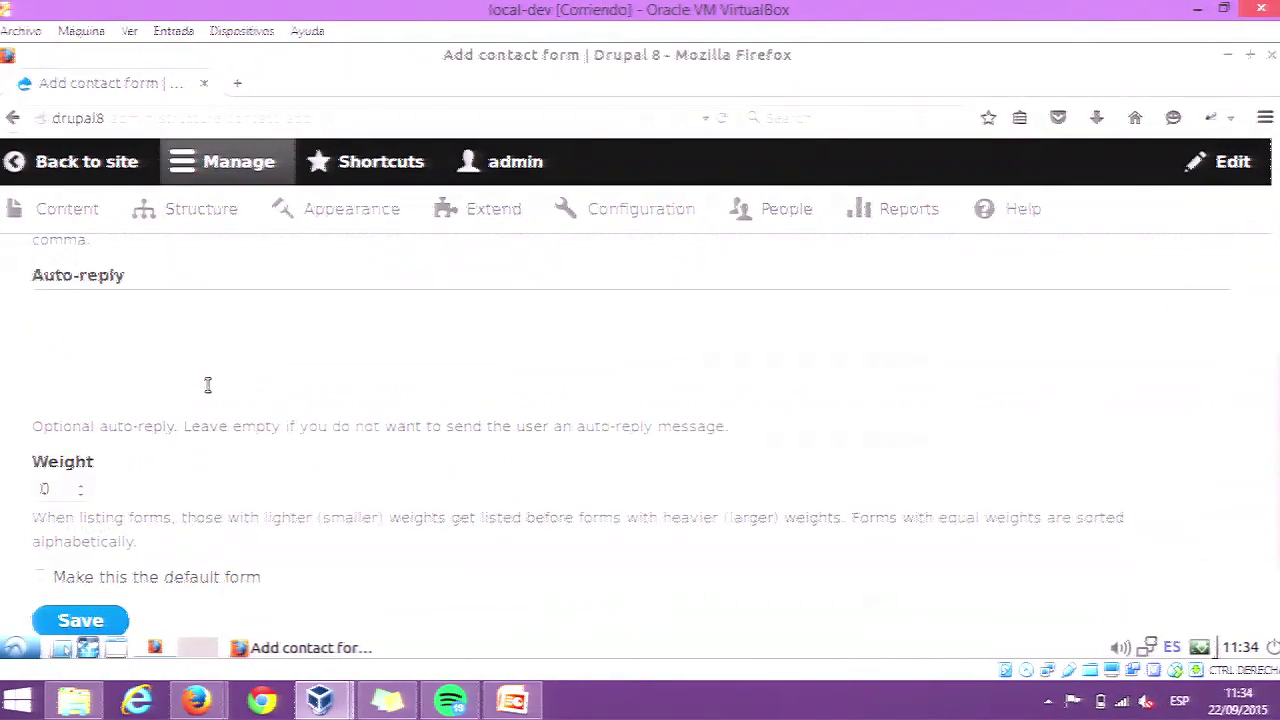
{"action": "left_click", "coordinate": [166, 352]}
{"action": "type", "text": "hol"}
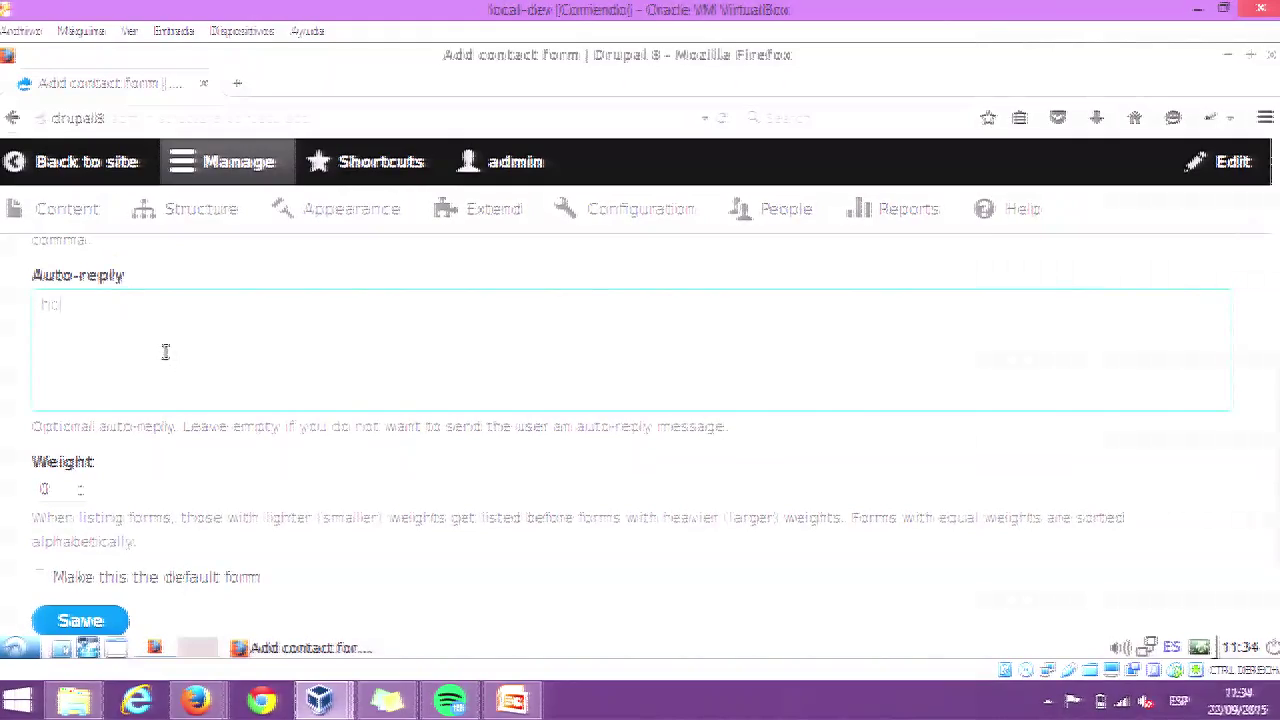
{"action": "type", "text": "a"}
{"action": "scroll", "coordinate": [180, 353], "scroll_direction": "down", "scroll_amount": 1}
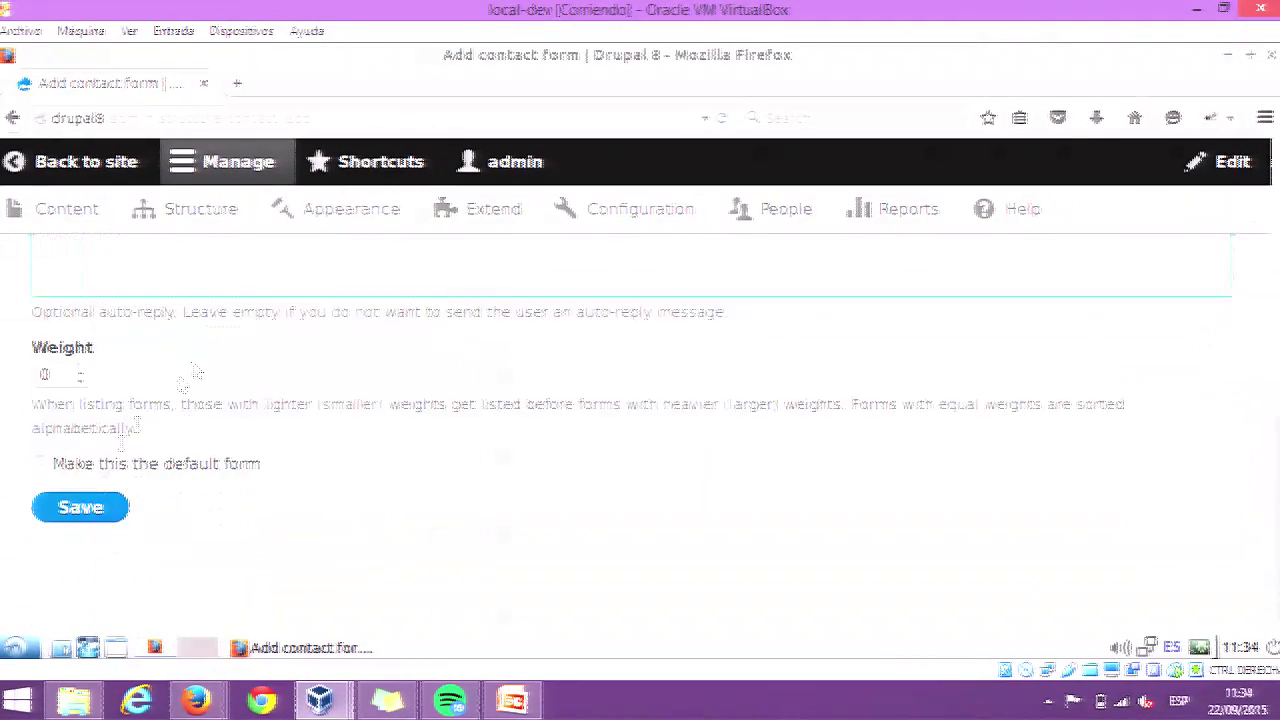
{"action": "left_click", "coordinate": [76, 516]}
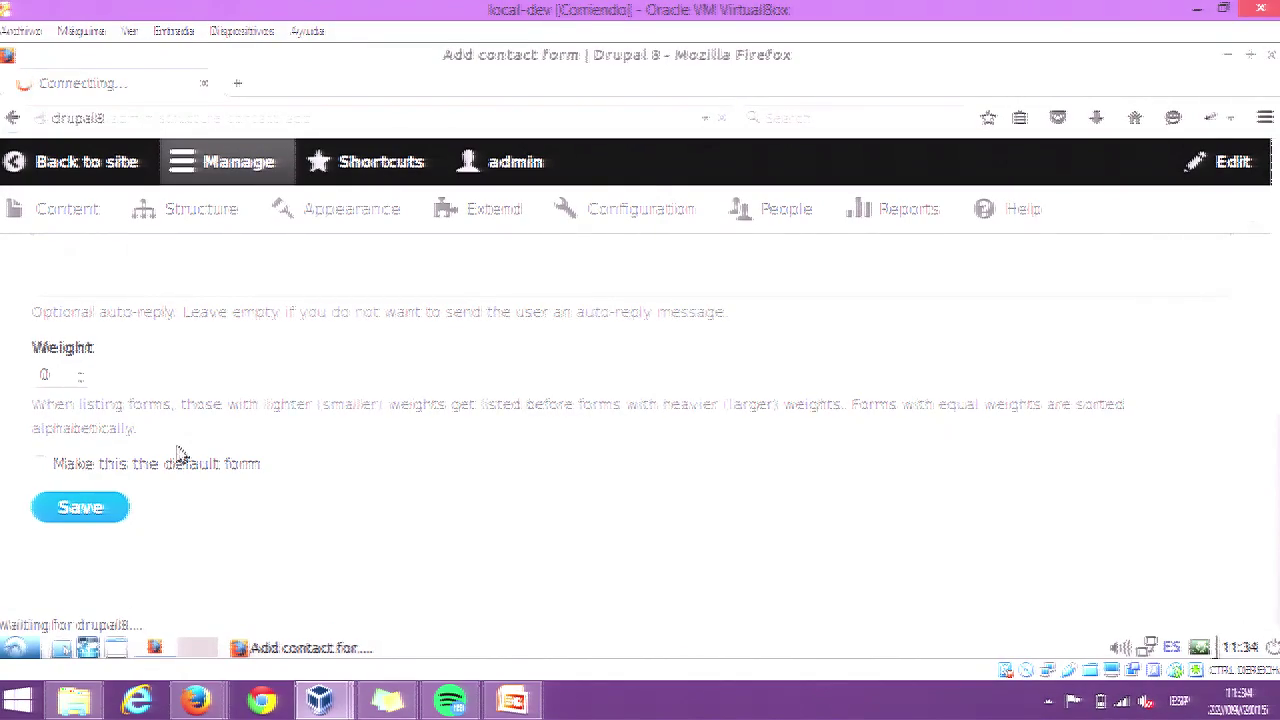
{"action": "scroll", "coordinate": [200, 450], "scroll_direction": "down", "scroll_amount": 5}
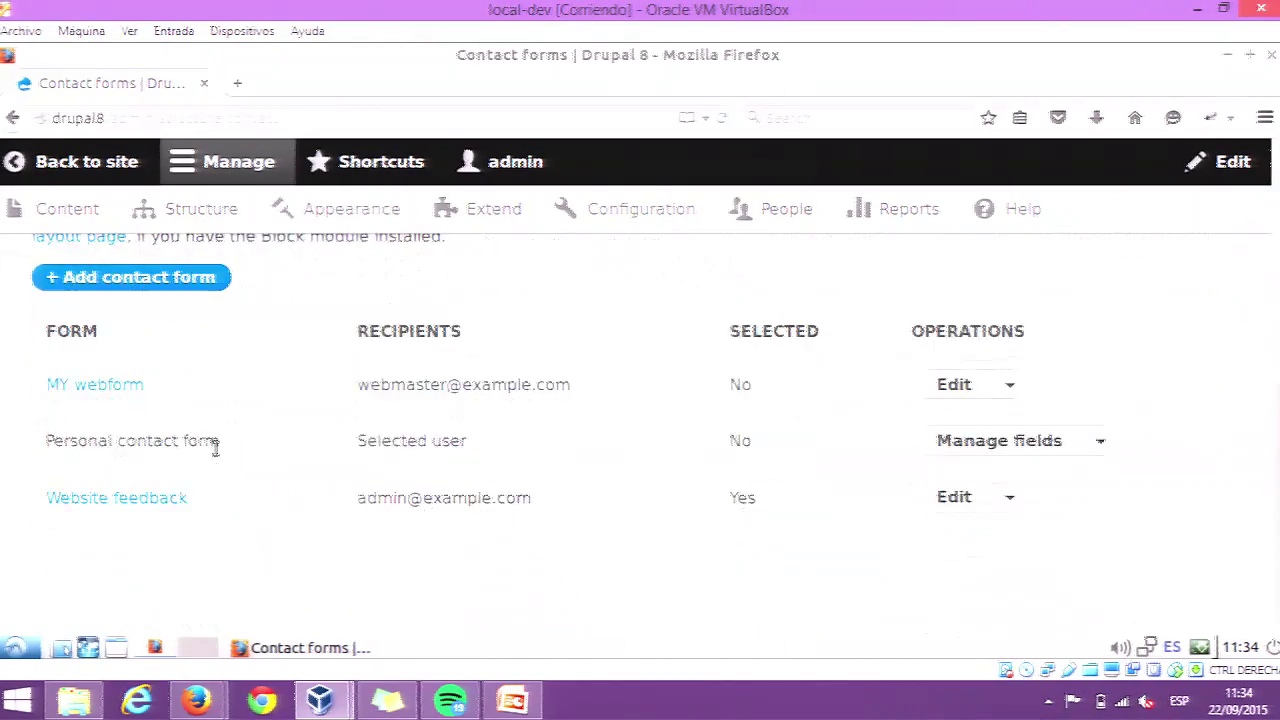
Send a MY webform test message 'hi!!! Drupal Con!!' with body 'hola hola hola'.
{"action": "left_click", "coordinate": [78, 388]}
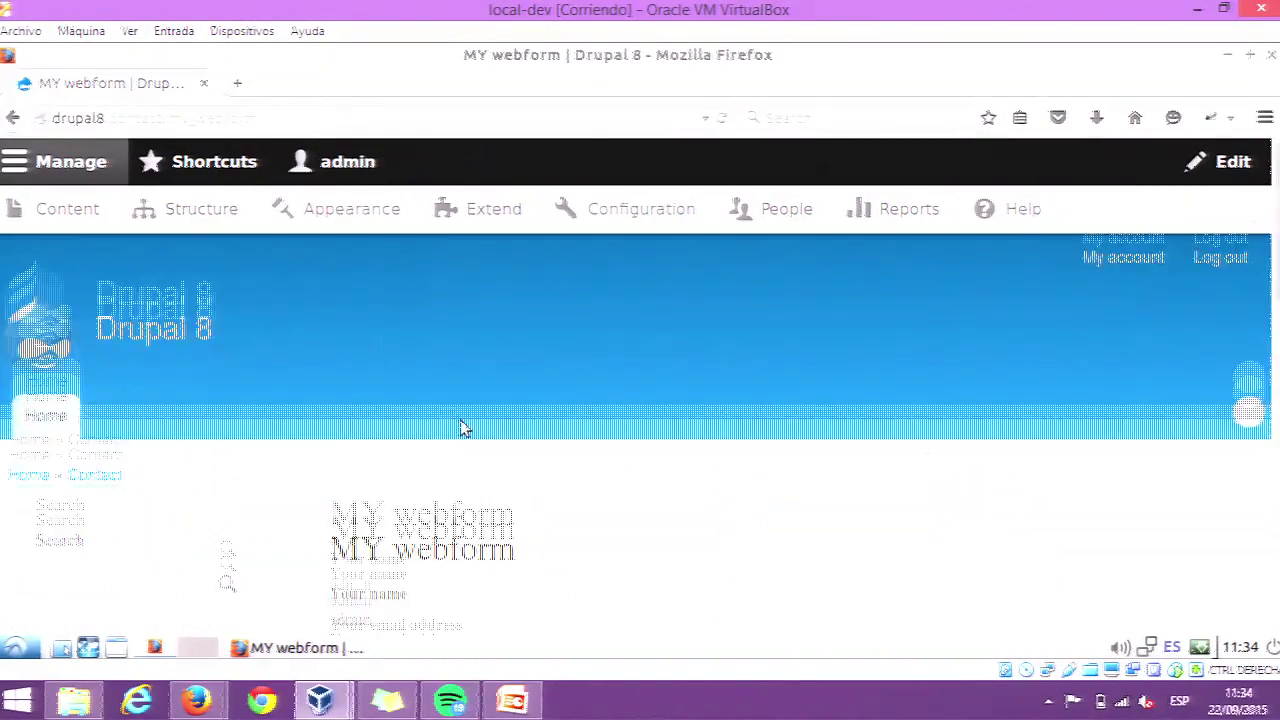
{"action": "scroll", "coordinate": [460, 420], "scroll_direction": "down", "scroll_amount": 5}
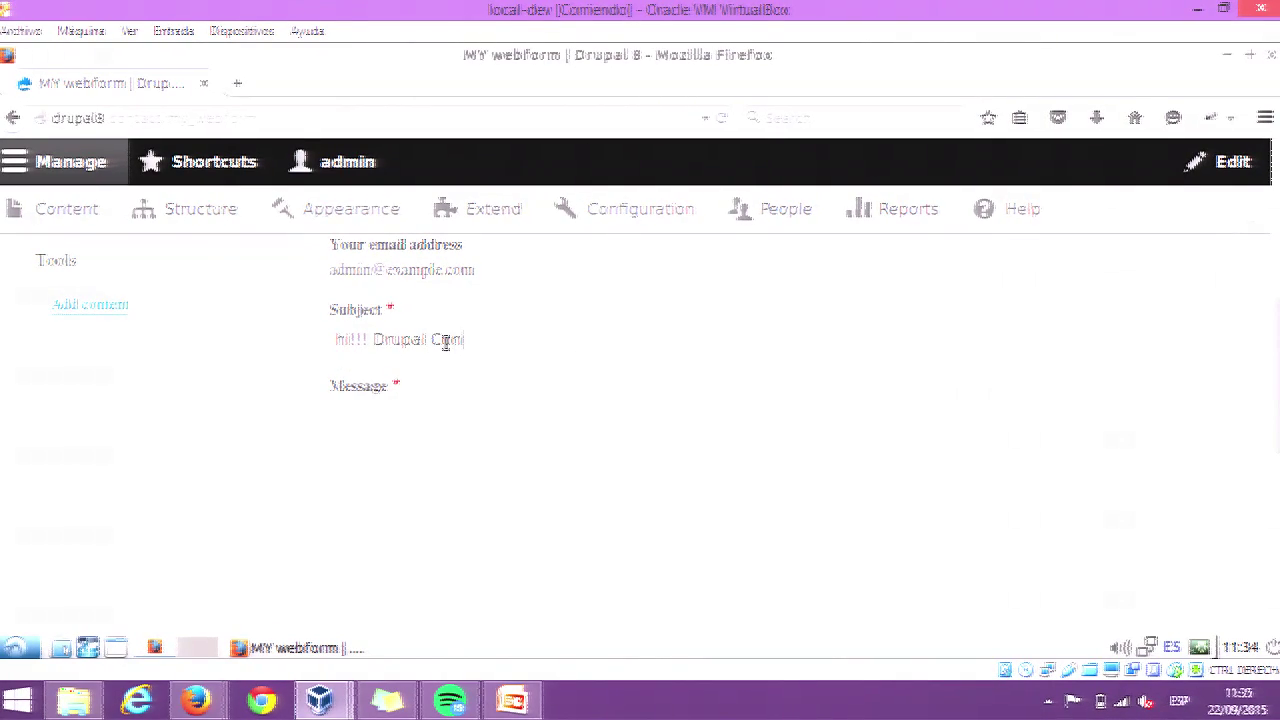
{"action": "left_click", "coordinate": [482, 424]}
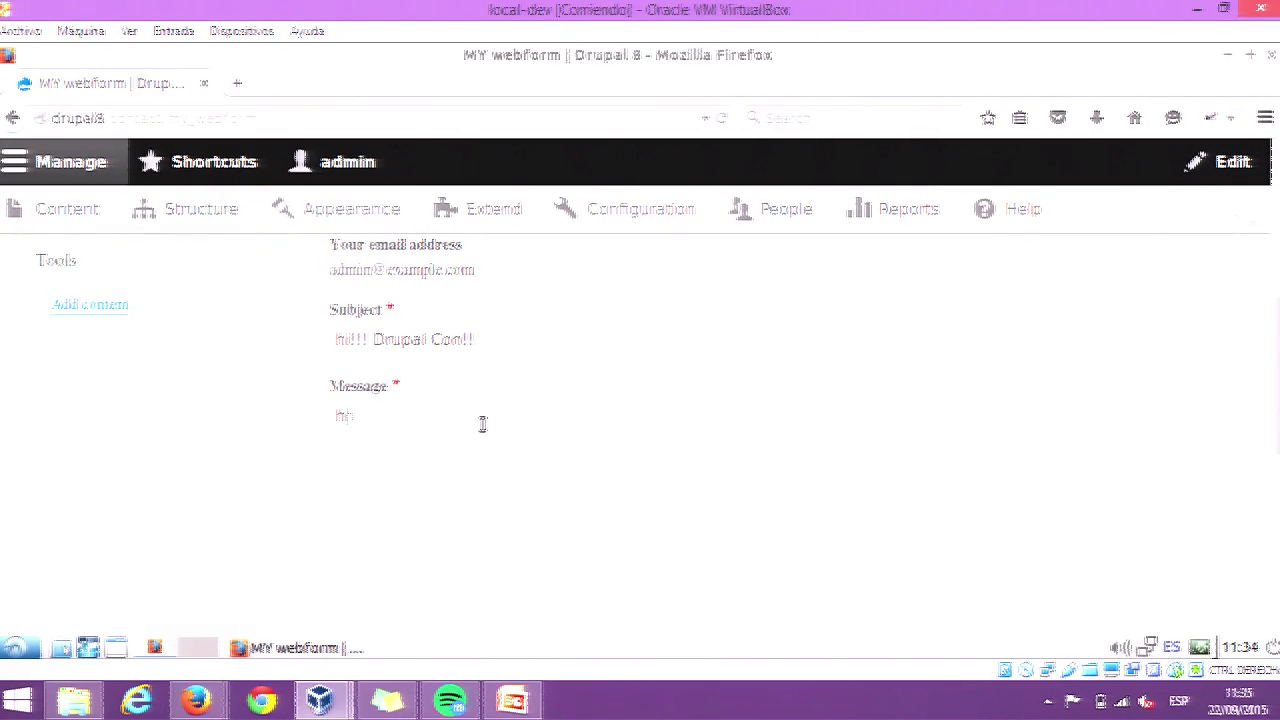
{"action": "type", "text": "hola hola hola"}
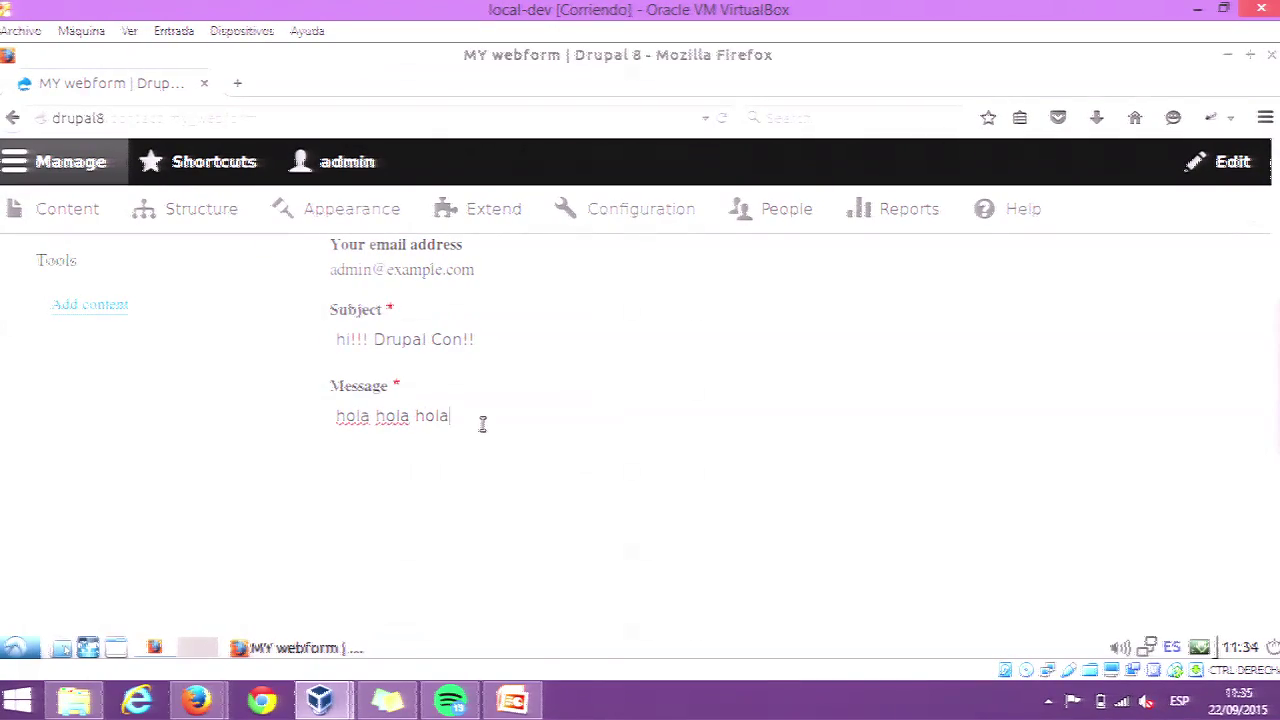
{"action": "scroll", "coordinate": [482, 424], "scroll_direction": "down", "scroll_amount": 5}
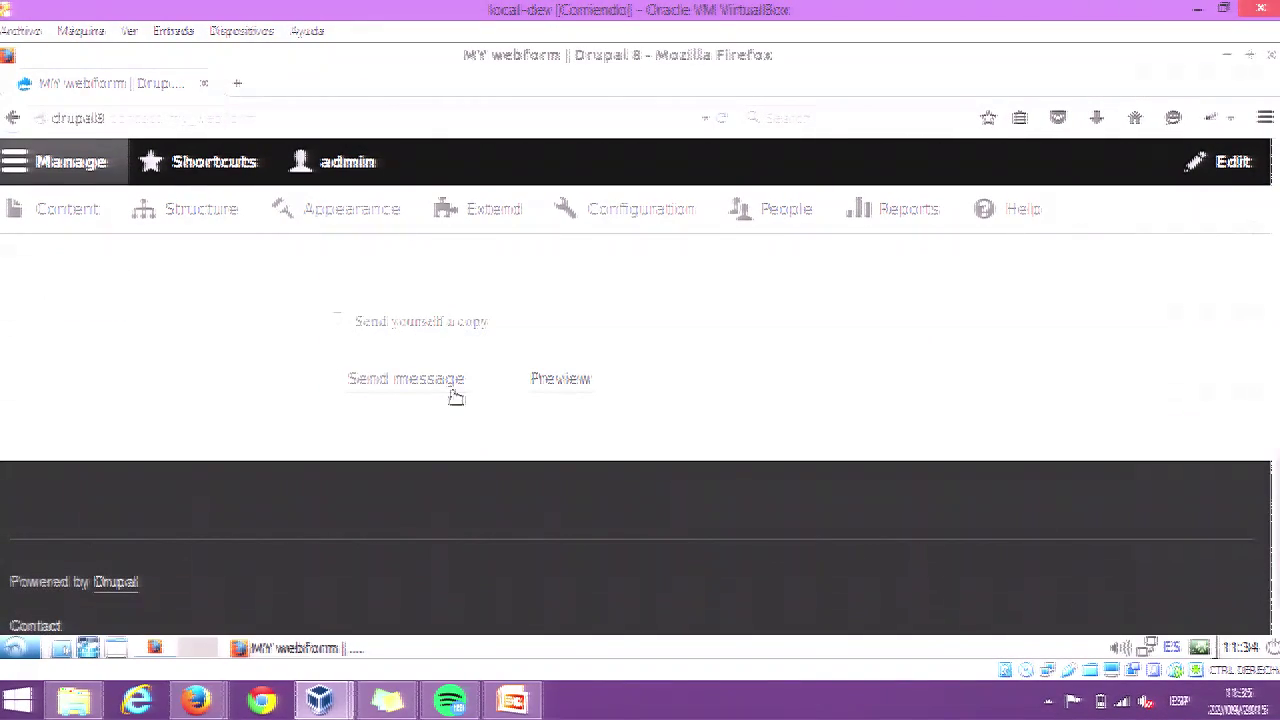
{"action": "left_click", "coordinate": [452, 393]}
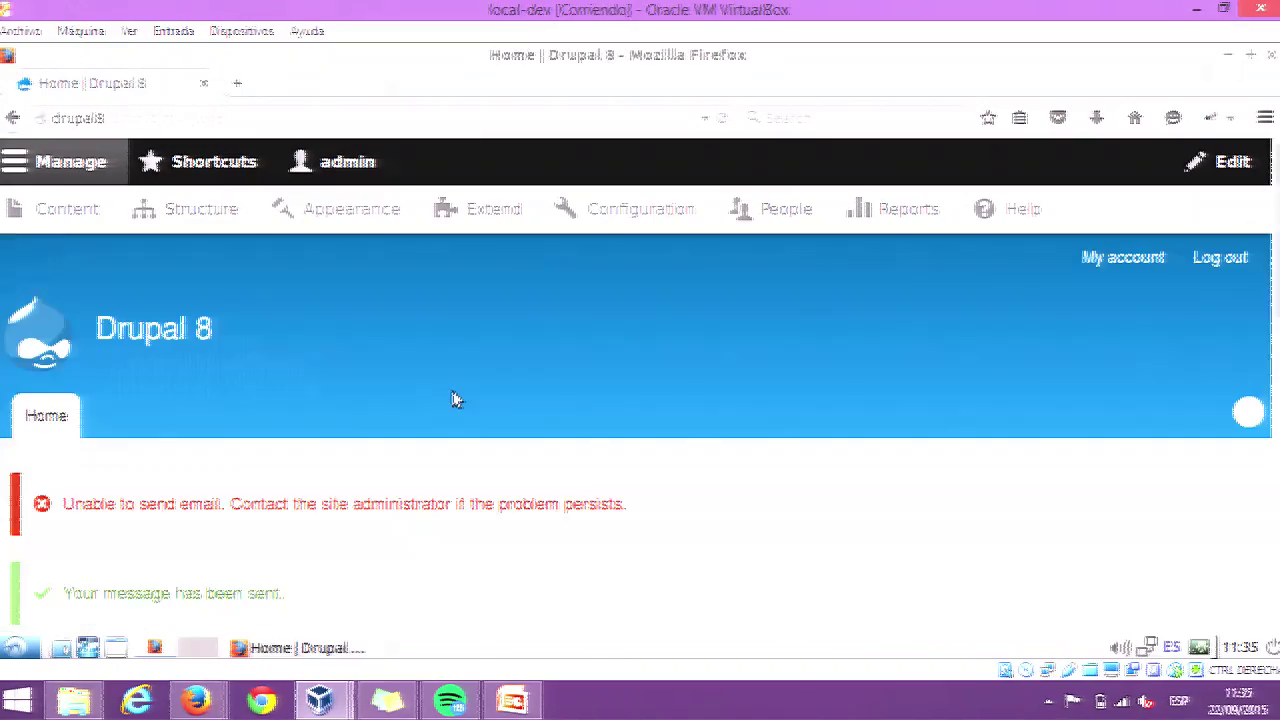
Check the sent confirmation and go back to the MY webform page.
{"action": "scroll", "coordinate": [680, 456], "scroll_direction": "down", "scroll_amount": 5}
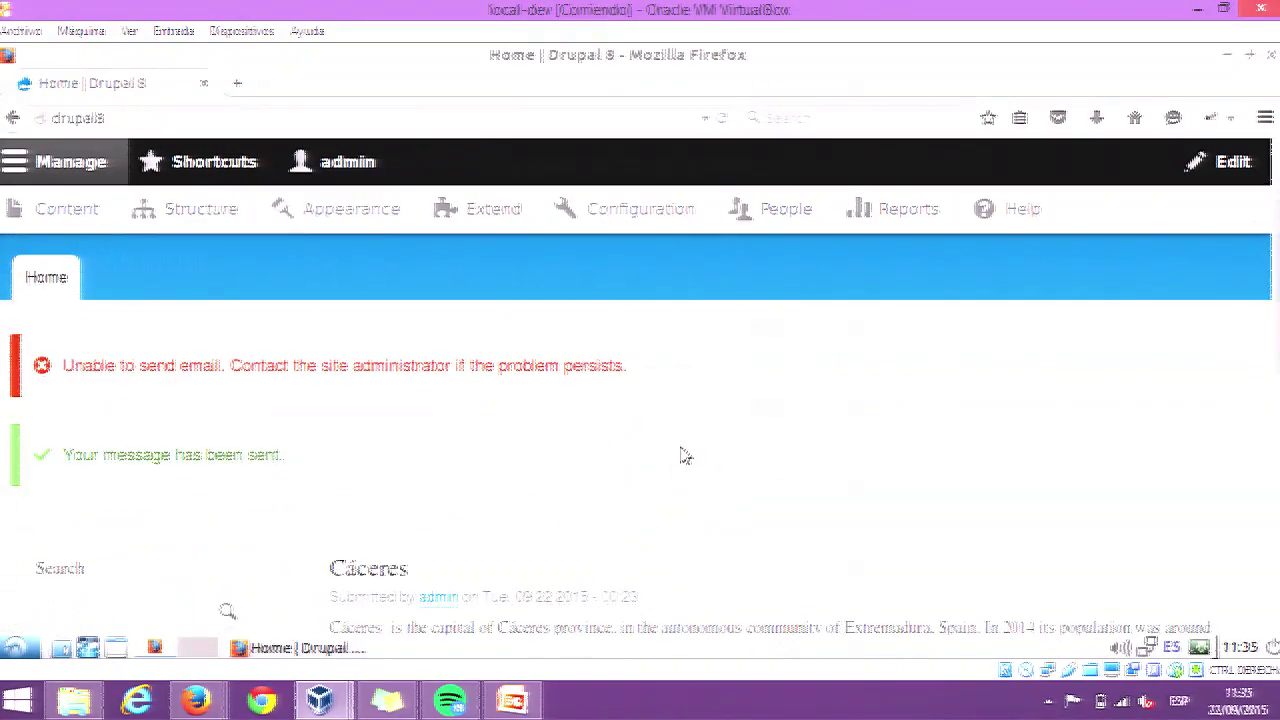
{"action": "scroll", "coordinate": [683, 450], "scroll_direction": "up", "scroll_amount": 6}
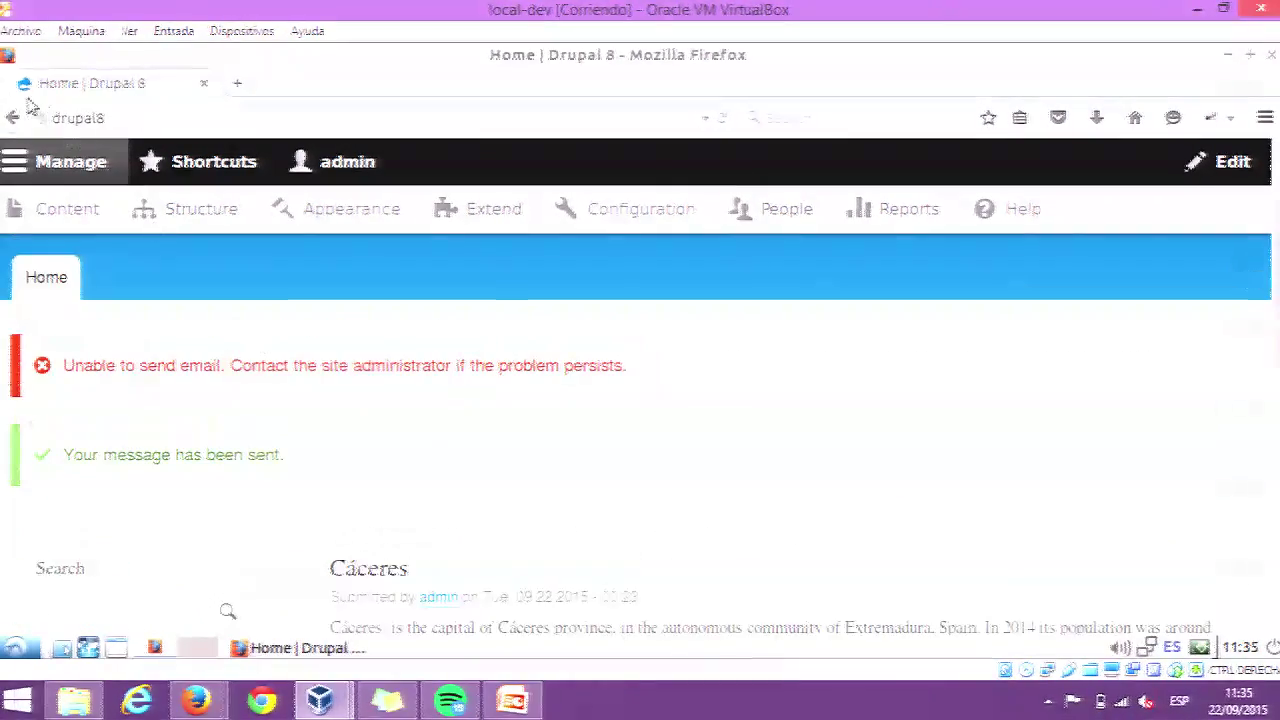
{"action": "left_click", "coordinate": [15, 118]}
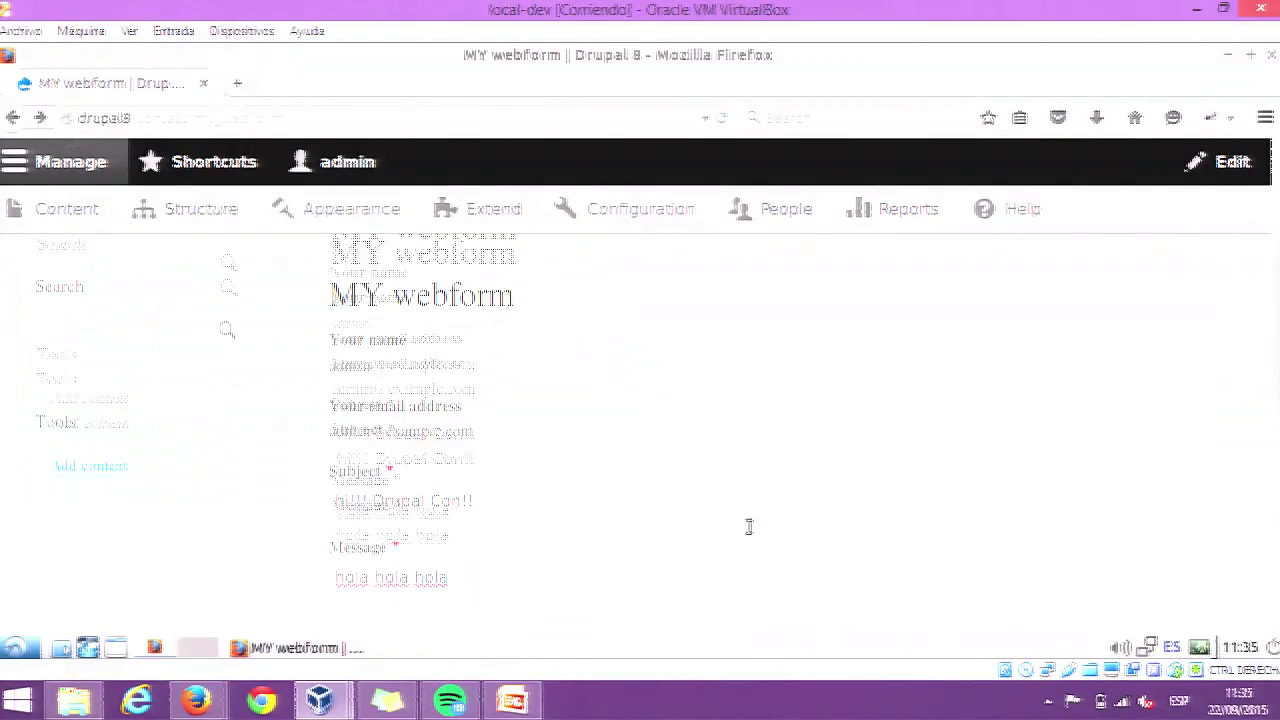
{"action": "scroll", "coordinate": [750, 530], "scroll_direction": "down", "scroll_amount": 4}
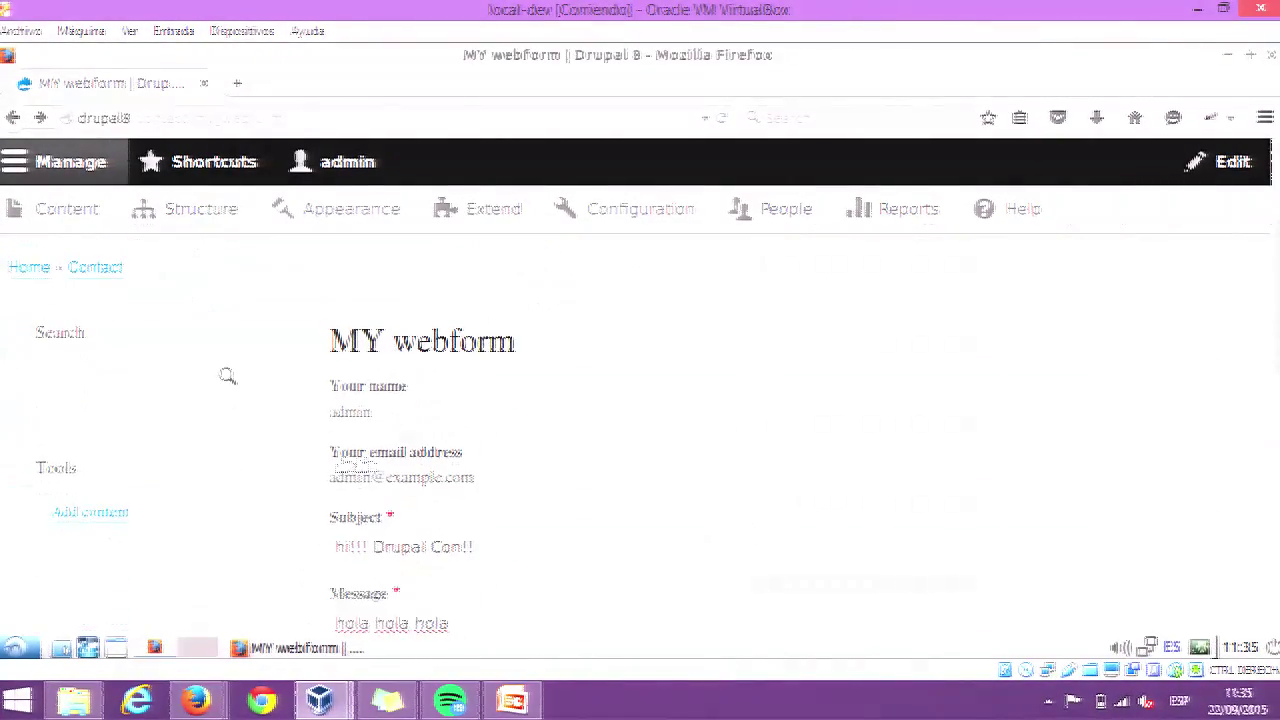
{"action": "scroll", "coordinate": [1038, 483], "scroll_direction": "down", "scroll_amount": 3}
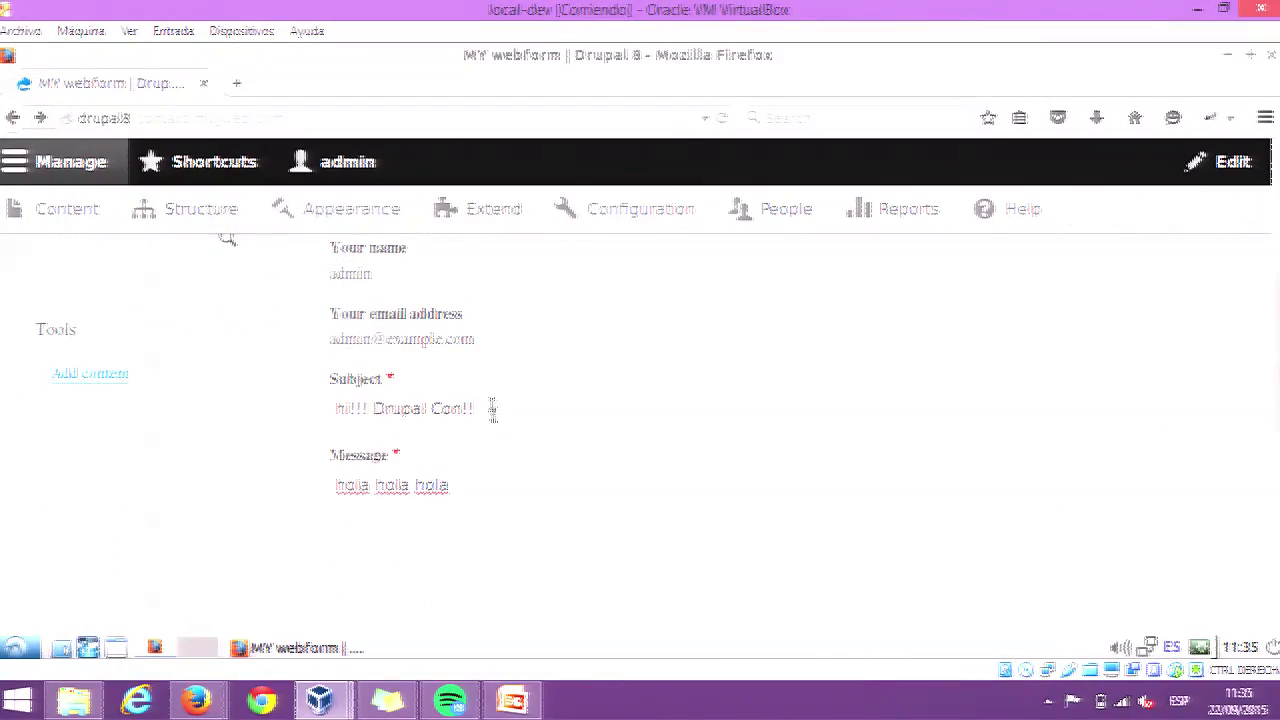
{"action": "scroll", "coordinate": [142, 230], "scroll_direction": "up", "scroll_amount": 4}
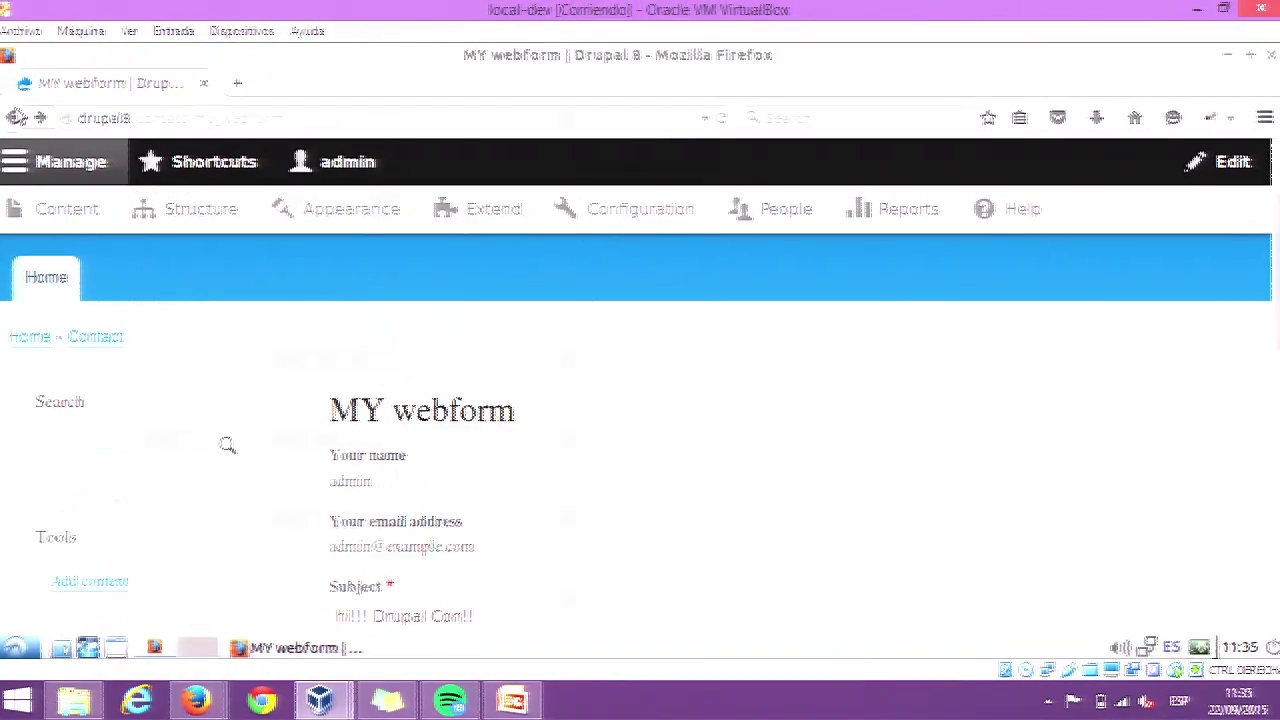
Return to Contact forms and choose Manage fields for MY webform.
{"action": "left_click", "coordinate": [13, 118]}
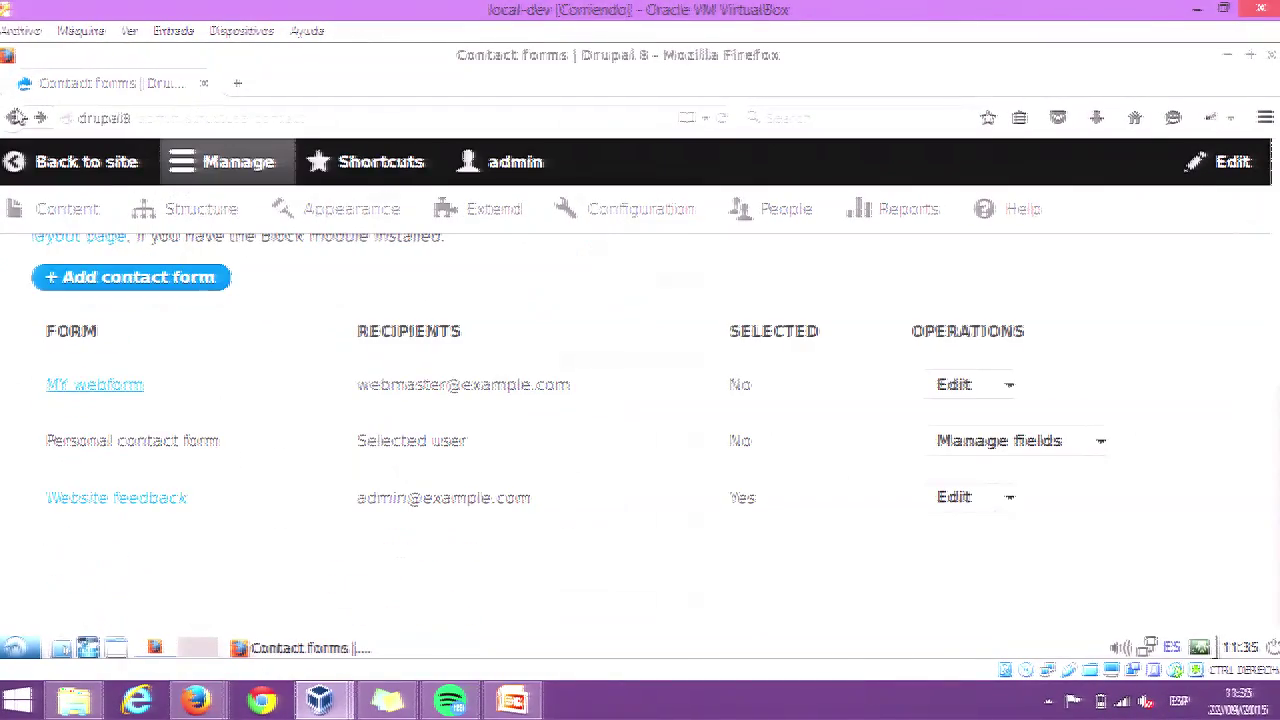
{"action": "left_click", "coordinate": [1012, 386]}
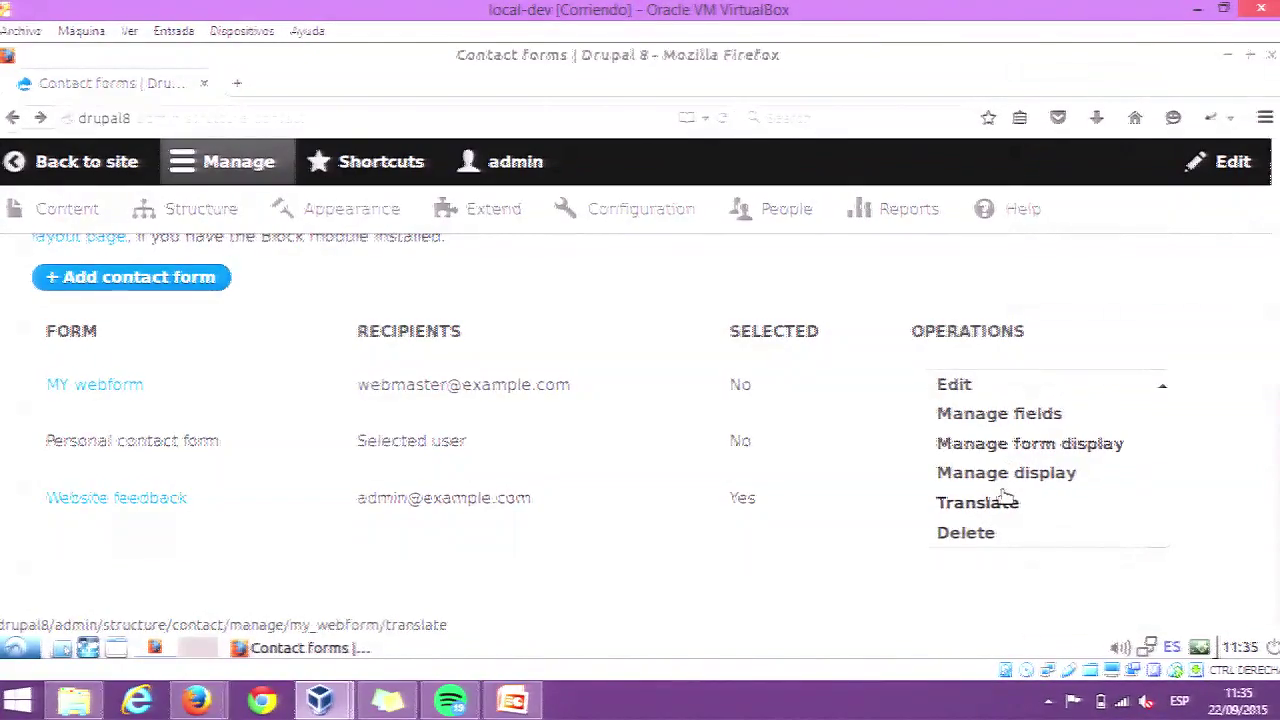
{"action": "left_click", "coordinate": [978, 416]}
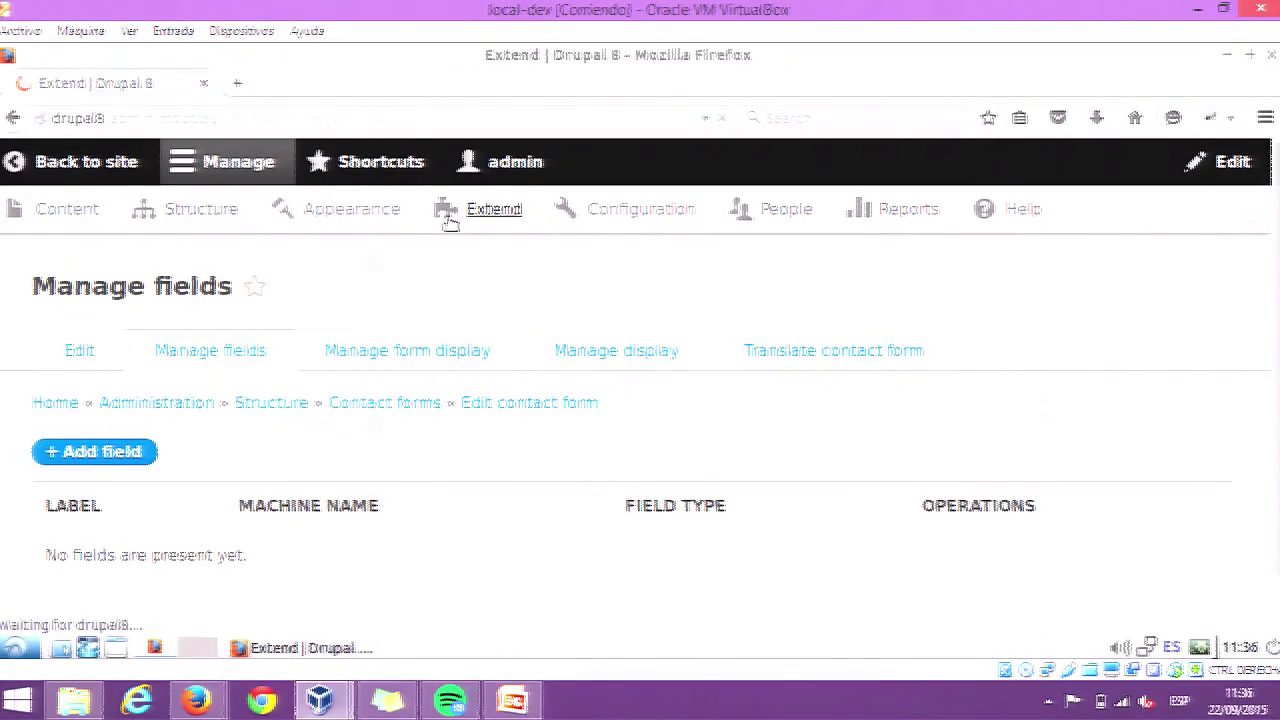
Scroll the Extend module list from Actions through the middle module groups.
{"action": "scroll", "coordinate": [281, 354], "scroll_direction": "down", "scroll_amount": 5}
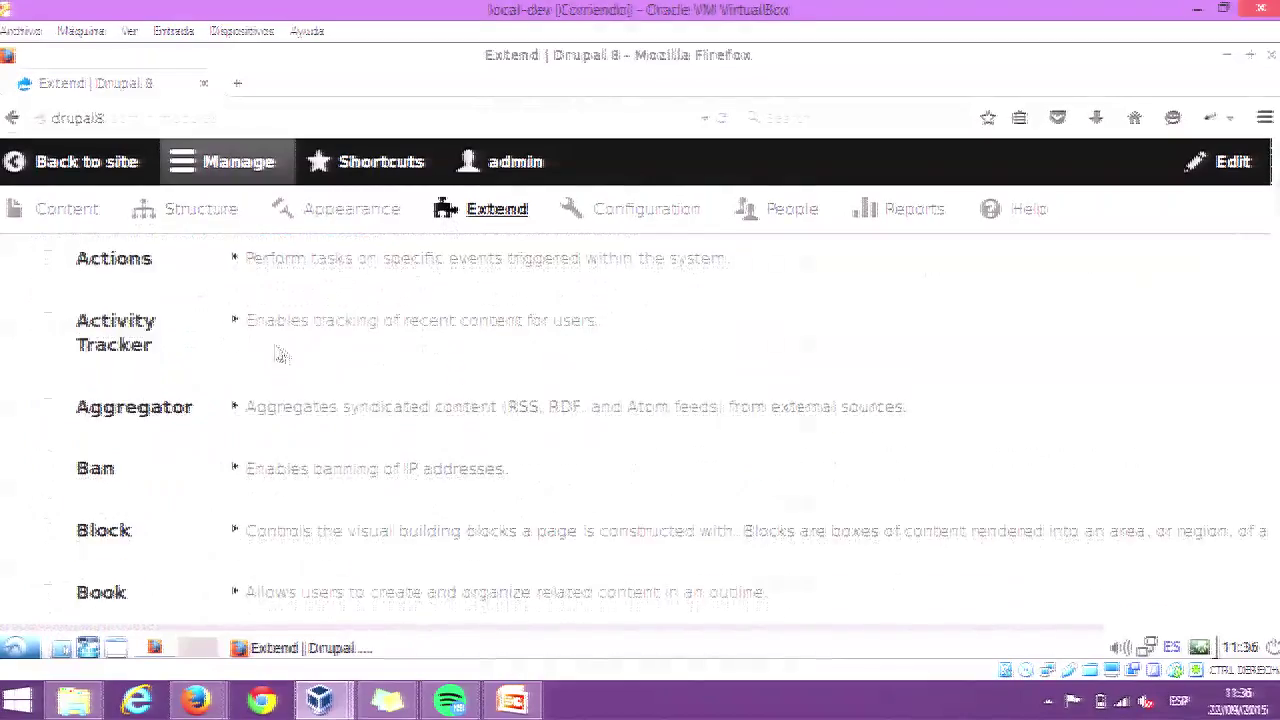
{"action": "scroll", "coordinate": [281, 354], "scroll_direction": "up", "scroll_amount": 3}
{"action": "scroll", "coordinate": [334, 363], "scroll_direction": "down", "scroll_amount": 3}
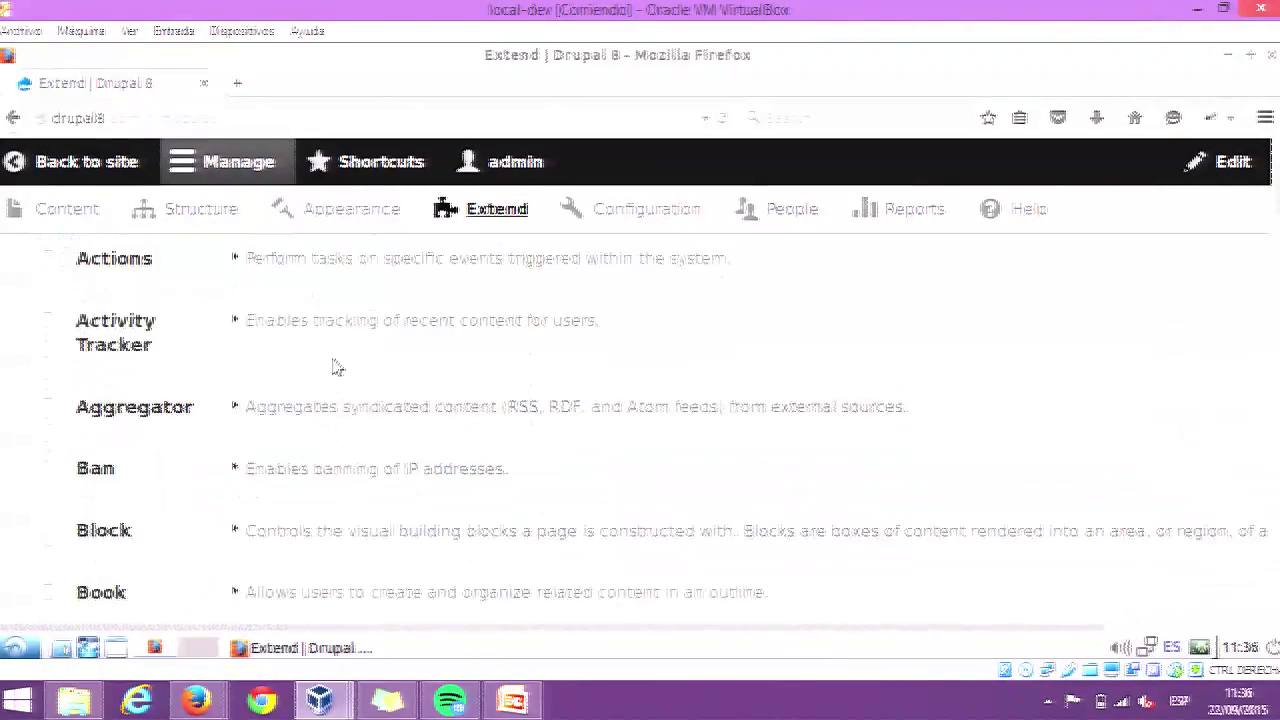
{"action": "scroll", "coordinate": [337, 368], "scroll_direction": "down", "scroll_amount": 1}
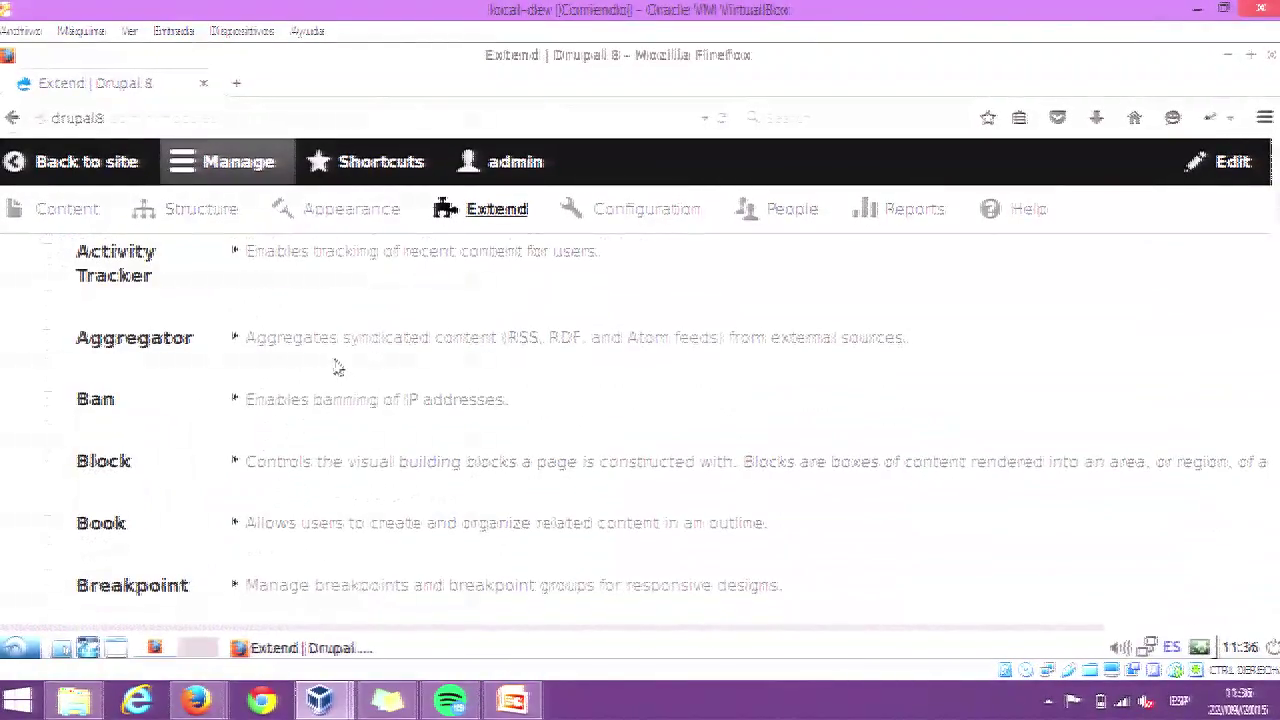
{"action": "scroll", "coordinate": [337, 368], "scroll_direction": "down", "scroll_amount": 2}
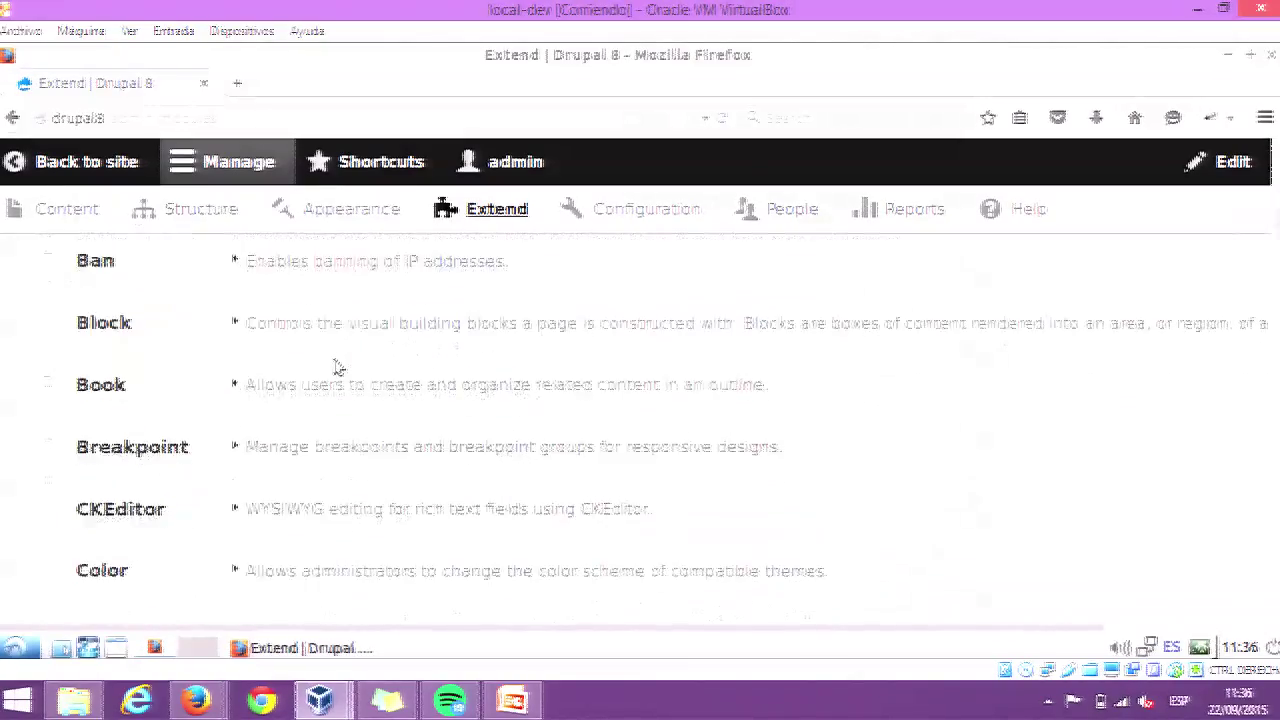
{"action": "scroll", "coordinate": [337, 368], "scroll_direction": "down", "scroll_amount": 4}
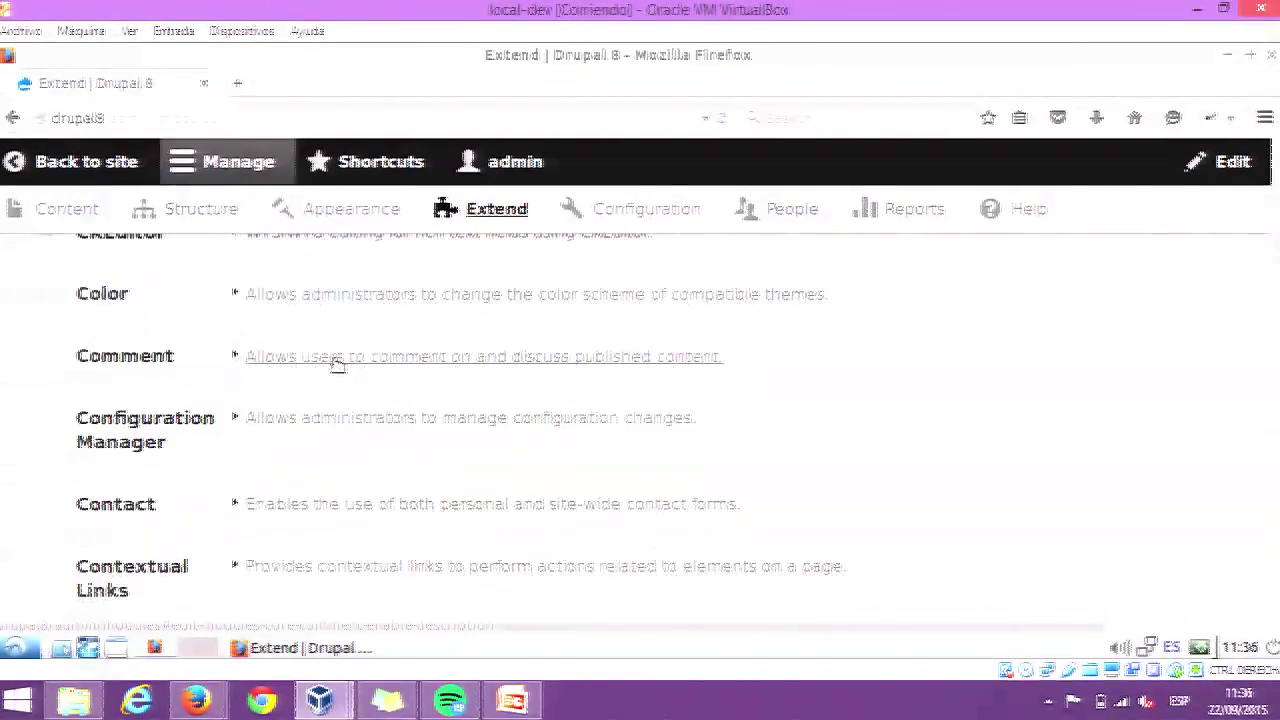
{"action": "scroll", "coordinate": [337, 364], "scroll_direction": "down", "scroll_amount": 3}
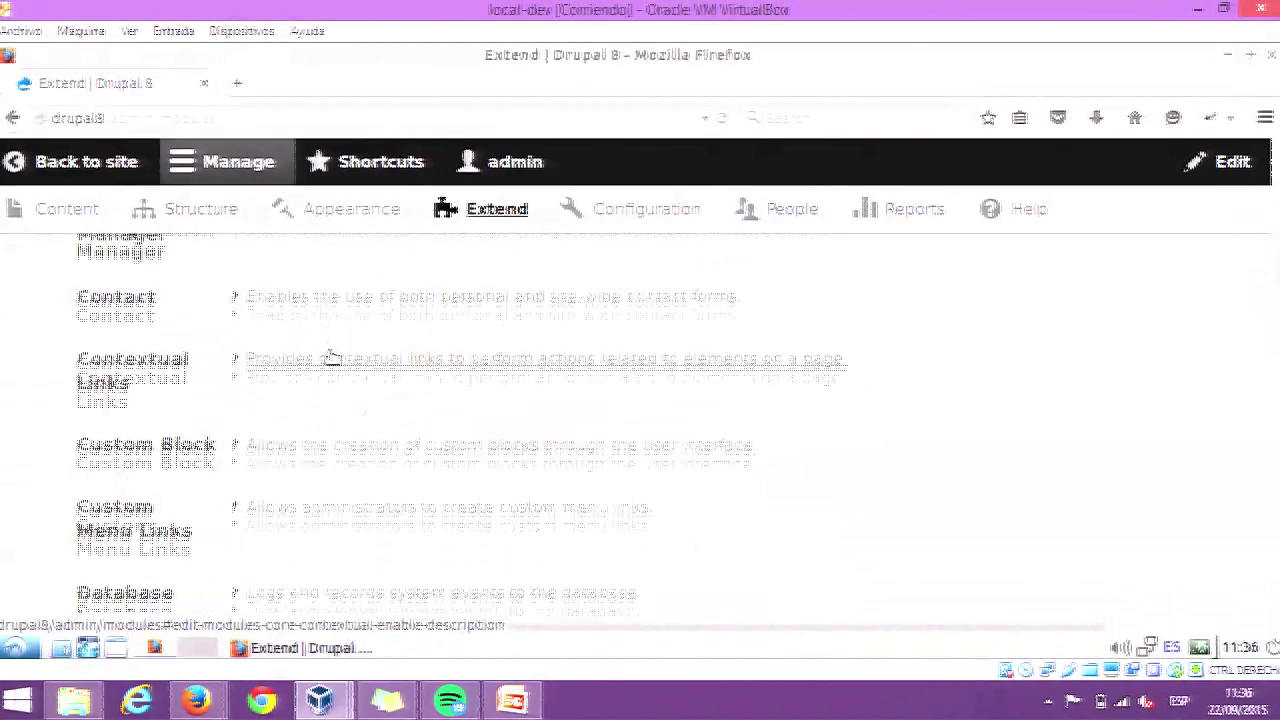
{"action": "scroll", "coordinate": [77, 303], "scroll_direction": "up", "scroll_amount": 1}
{"action": "scroll", "coordinate": [131, 340], "scroll_direction": "down", "scroll_amount": 3}
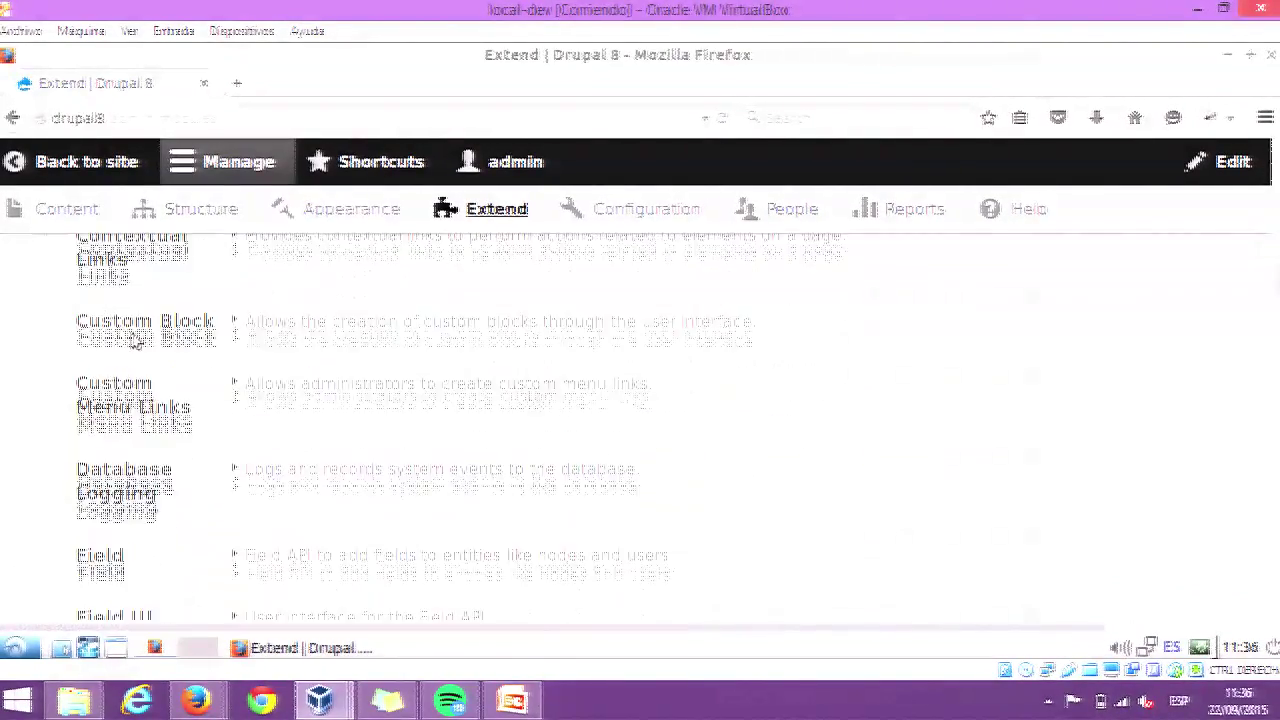
{"action": "scroll", "coordinate": [137, 340], "scroll_direction": "down", "scroll_amount": 1}
{"action": "scroll", "coordinate": [135, 340], "scroll_direction": "down", "scroll_amount": 4}
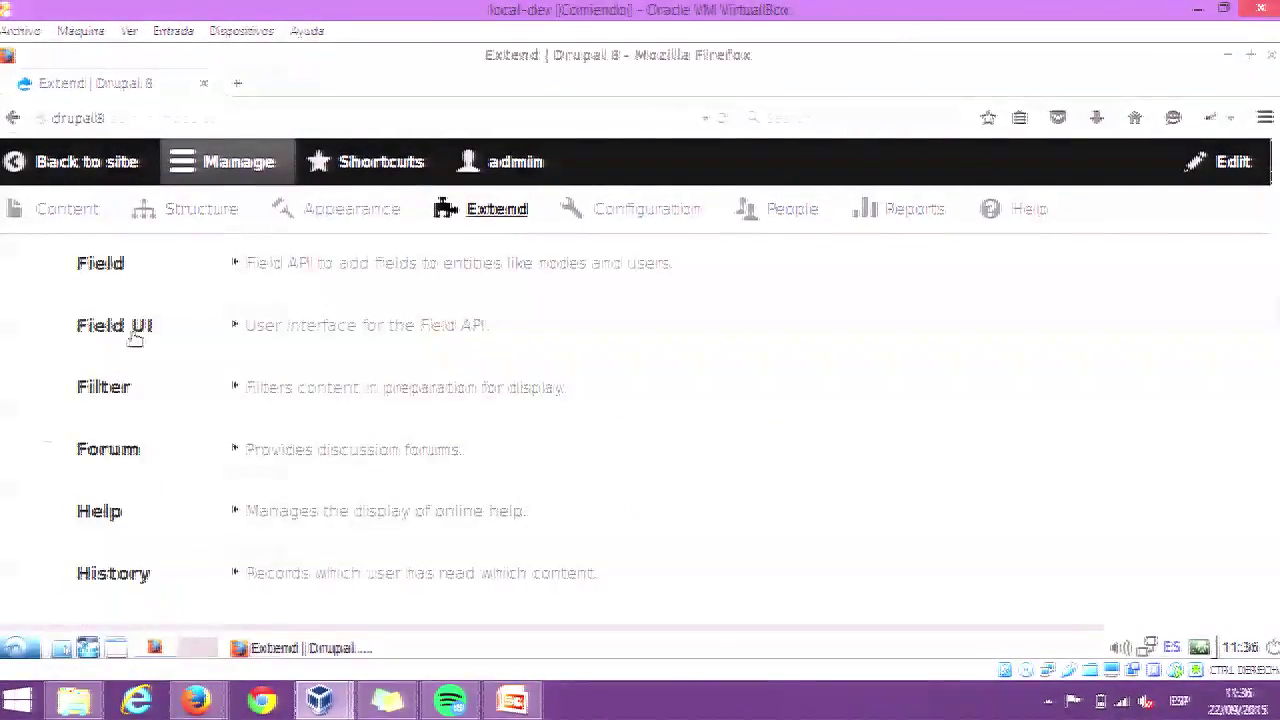
{"action": "scroll", "coordinate": [135, 342], "scroll_direction": "down", "scroll_amount": 4}
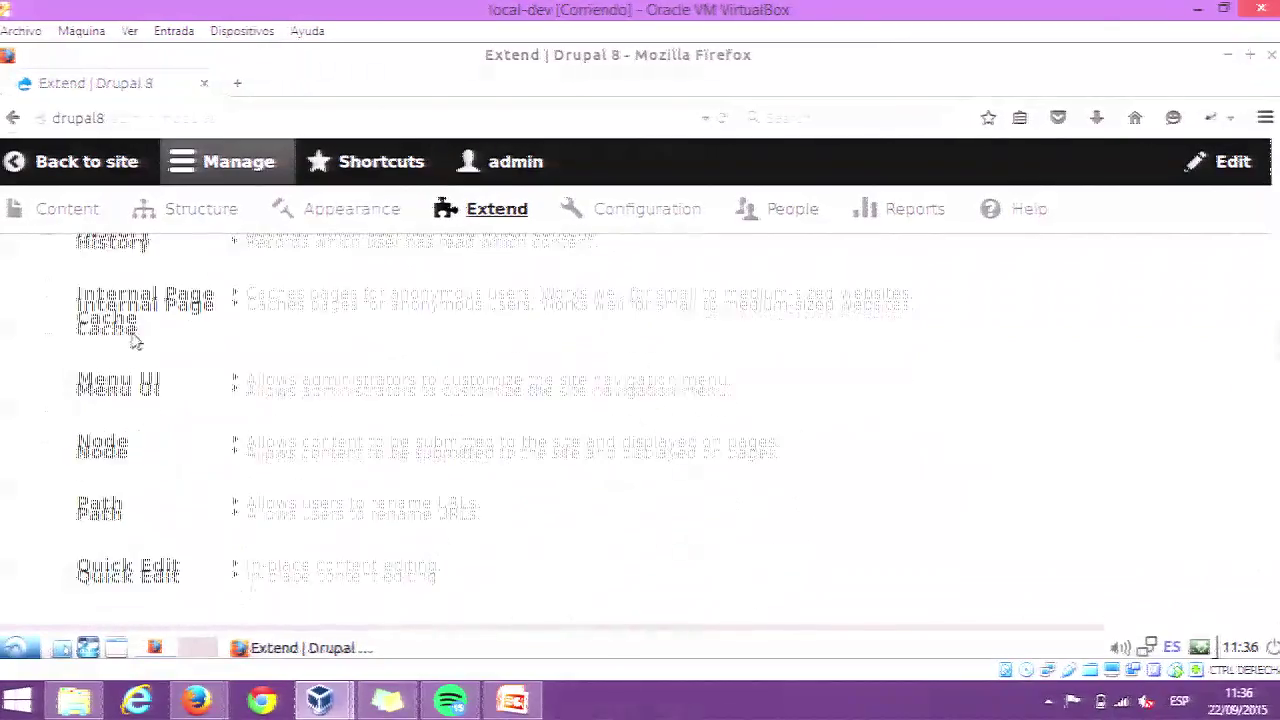
{"action": "scroll", "coordinate": [137, 343], "scroll_direction": "down", "scroll_amount": 2}
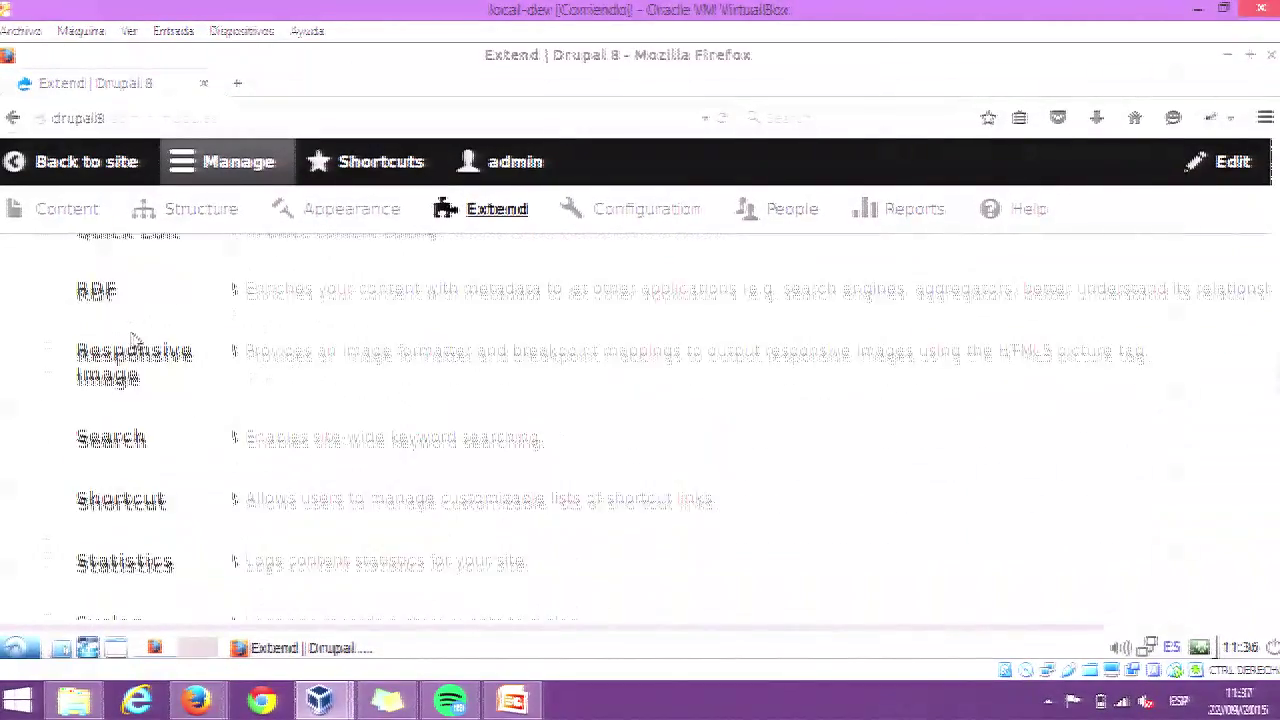
{"action": "scroll", "coordinate": [197, 347], "scroll_direction": "down", "scroll_amount": 3}
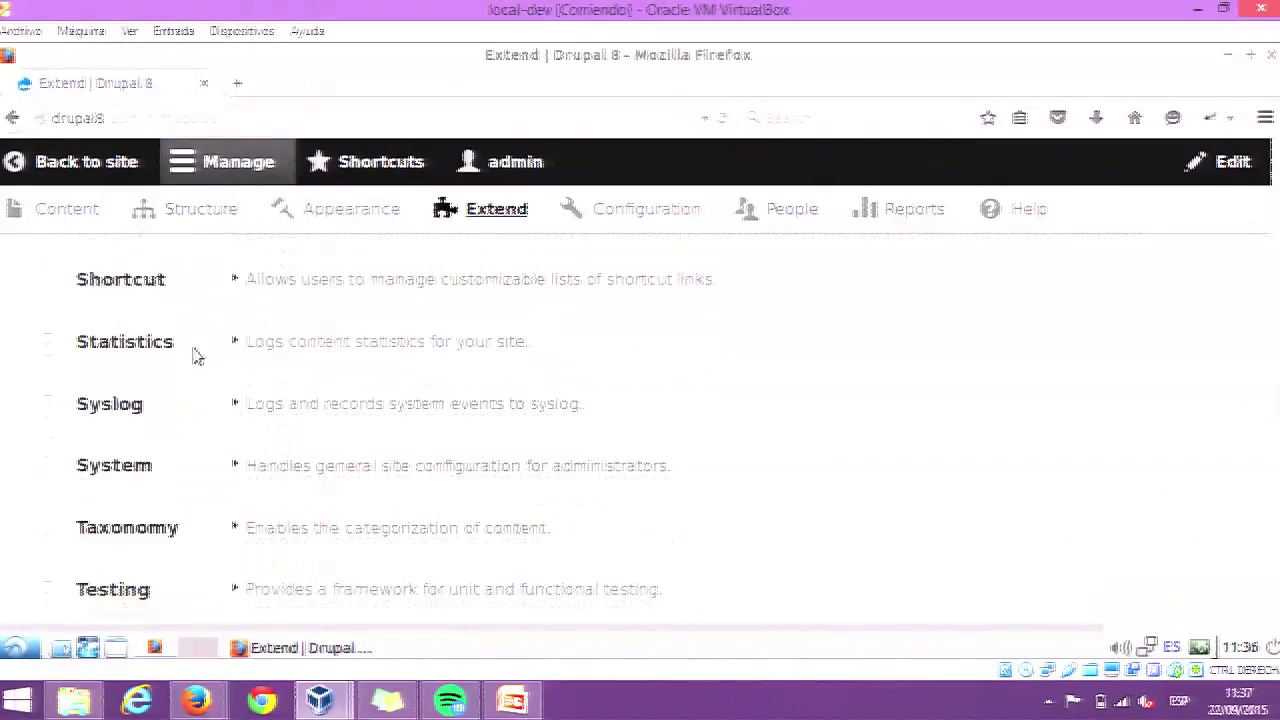
{"action": "scroll", "coordinate": [197, 355], "scroll_direction": "down", "scroll_amount": 2}
{"action": "scroll", "coordinate": [197, 355], "scroll_direction": "down", "scroll_amount": 3}
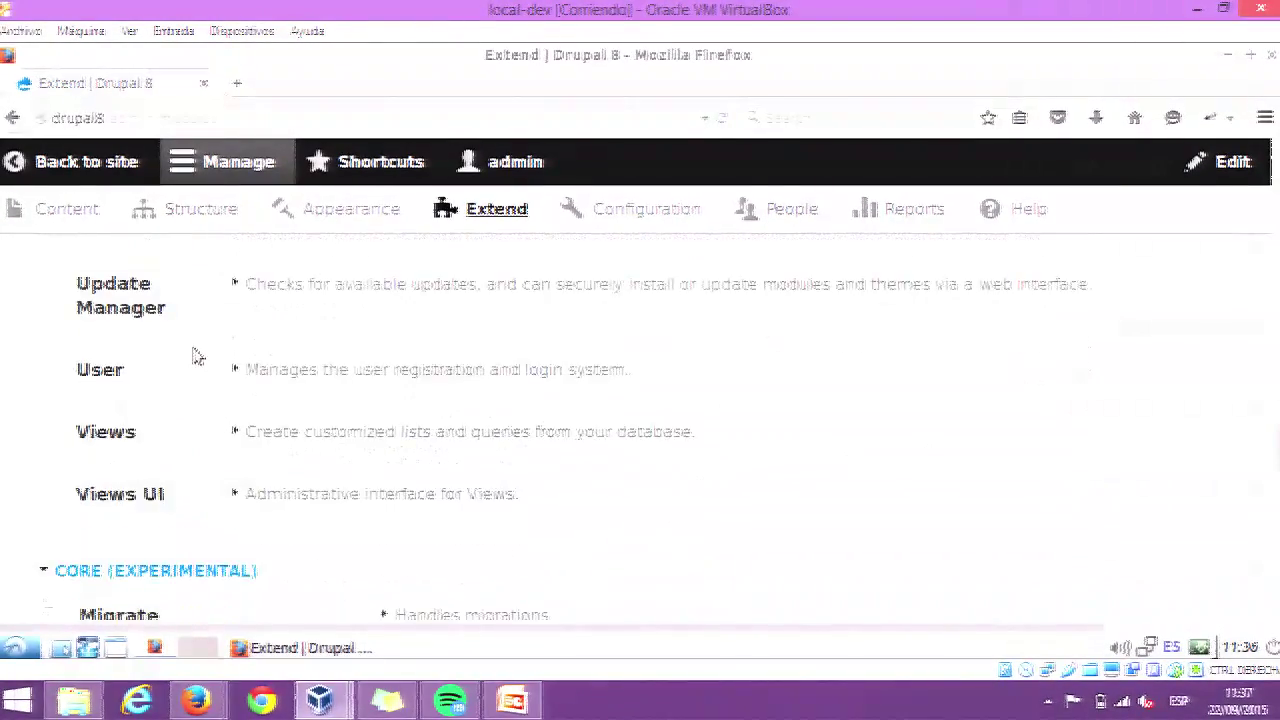
{"action": "scroll", "coordinate": [197, 357], "scroll_direction": "down", "scroll_amount": 3}
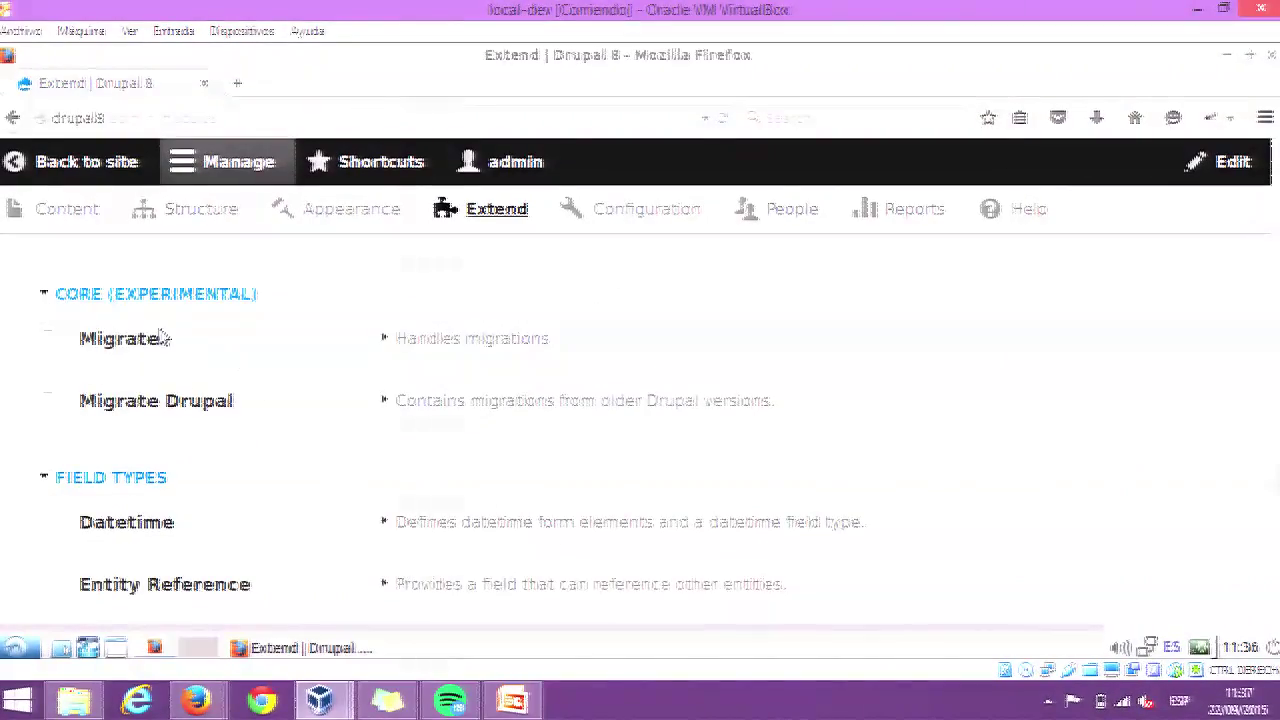
{"action": "scroll", "coordinate": [183, 400], "scroll_direction": "down", "scroll_amount": 2}
{"action": "scroll", "coordinate": [187, 397], "scroll_direction": "down", "scroll_amount": 1}
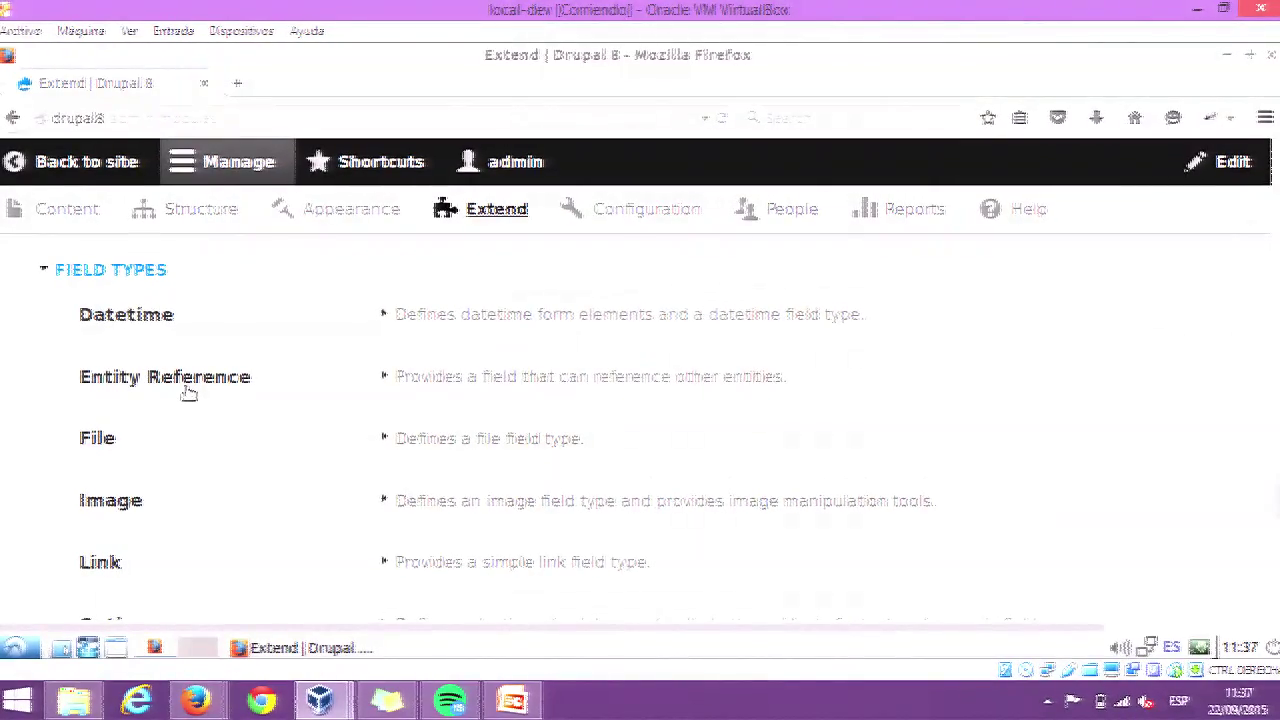
Finish reviewing modules down to Web Services, then switch back to the presentation.
{"action": "scroll", "coordinate": [188, 392], "scroll_direction": "down", "scroll_amount": 3}
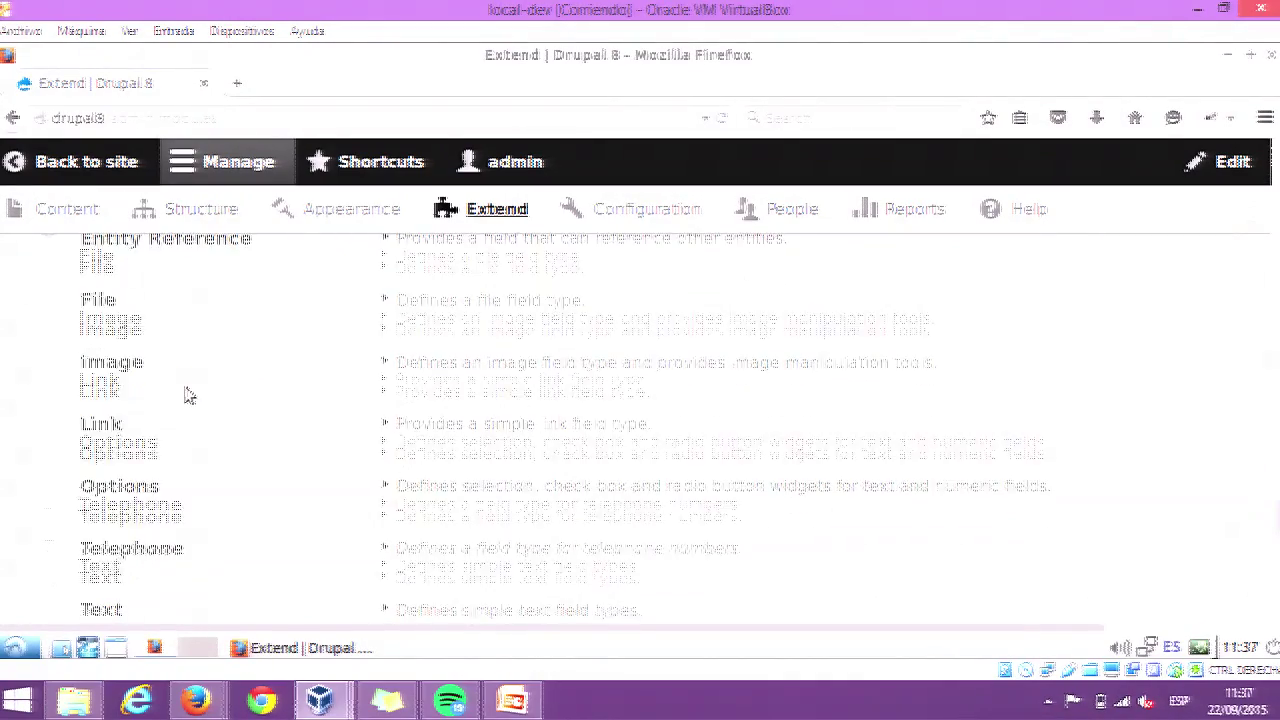
{"action": "scroll", "coordinate": [188, 395], "scroll_direction": "down", "scroll_amount": 7}
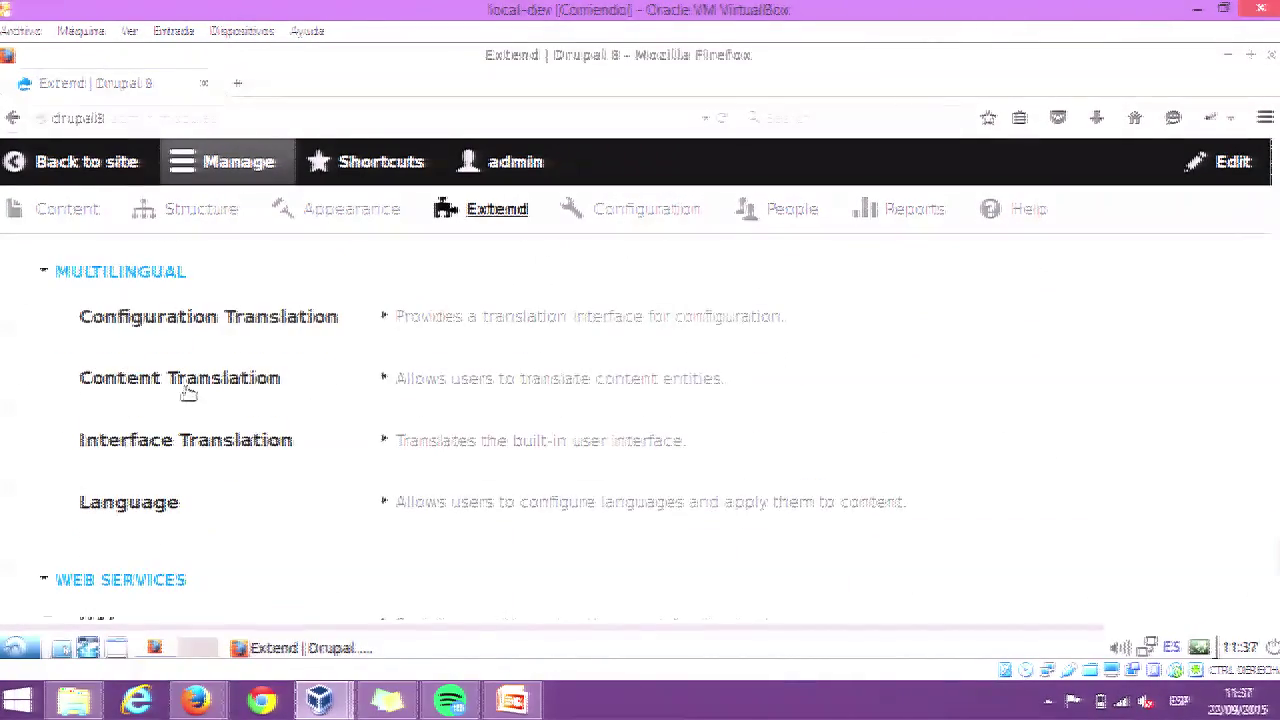
{"action": "scroll", "coordinate": [187, 392], "scroll_direction": "down", "scroll_amount": 3}
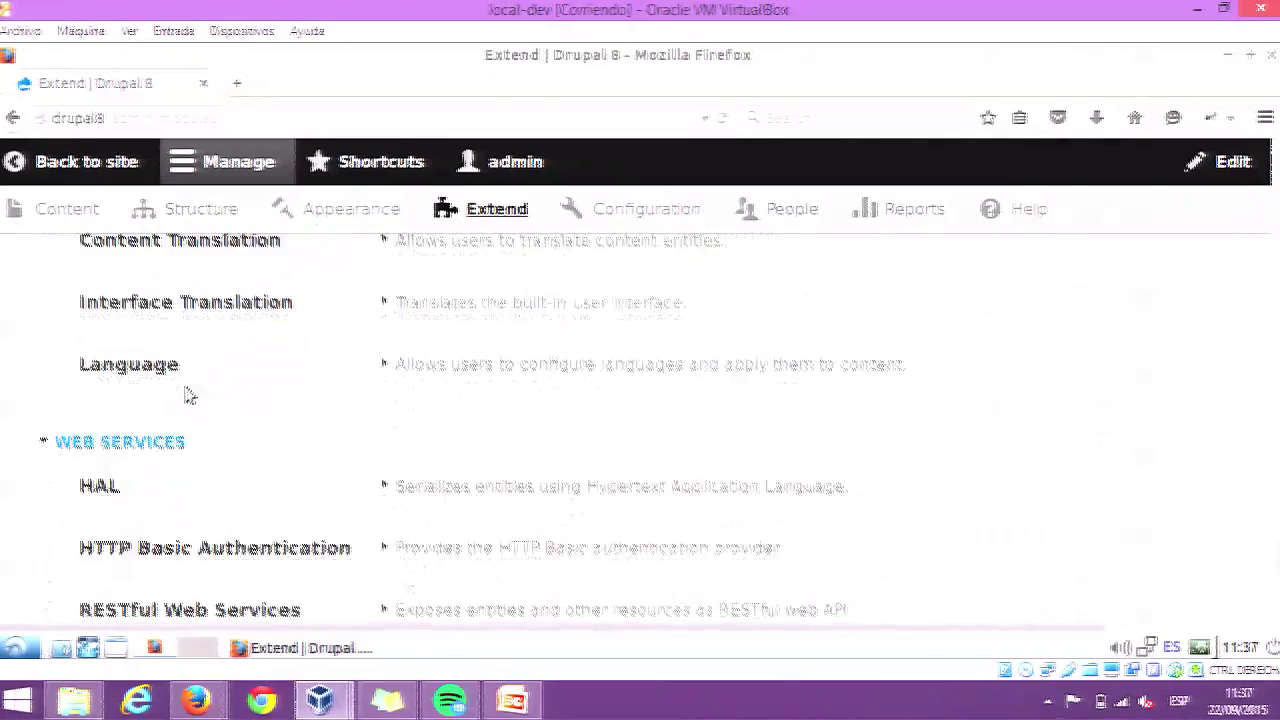
{"action": "scroll", "coordinate": [188, 395], "scroll_direction": "down", "scroll_amount": 3}
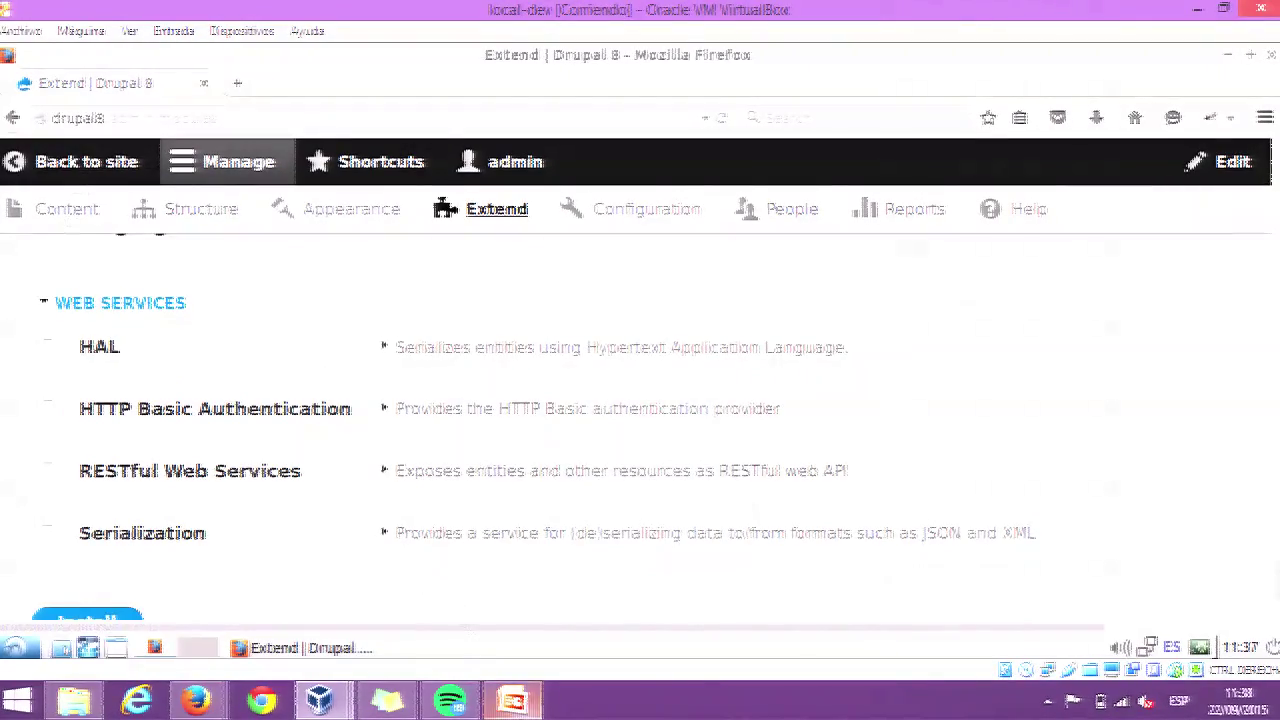
{"action": "left_click", "coordinate": [512, 700]}
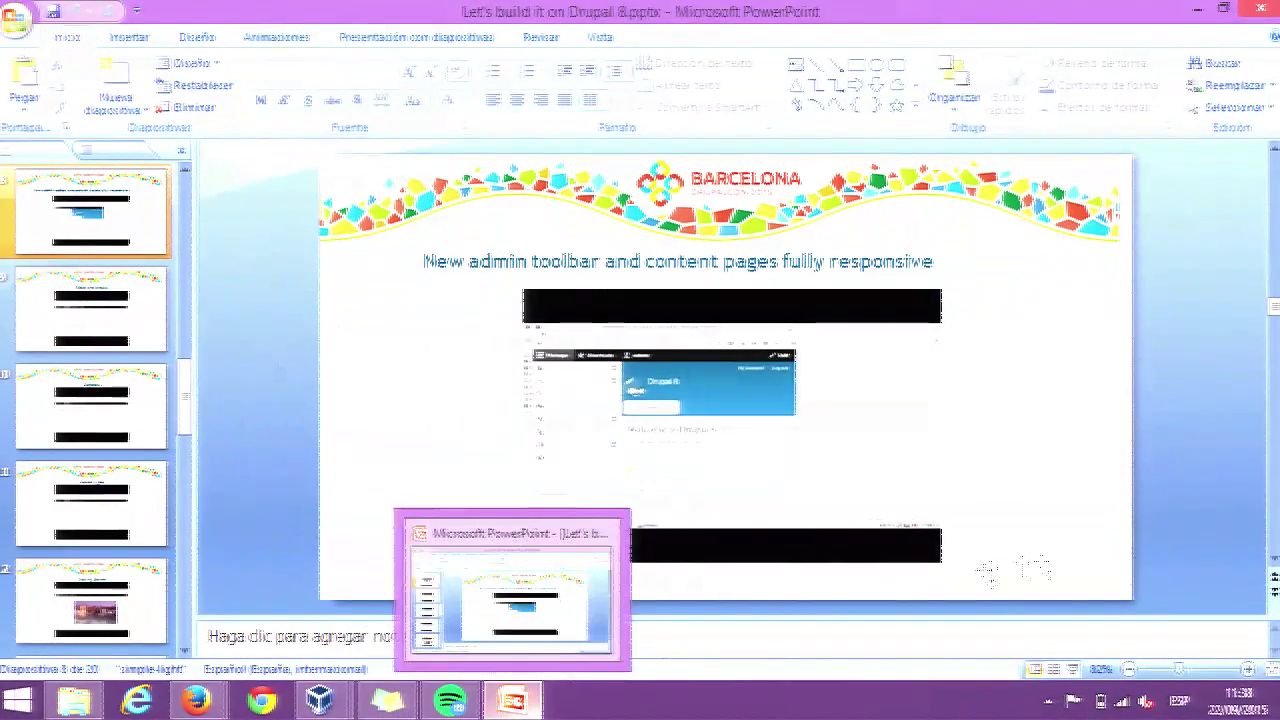
Run the Drupal 8 slideshow full screen from the current slide and advance two slides to 'Views'.
{"action": "key", "text": "shift+F5"}
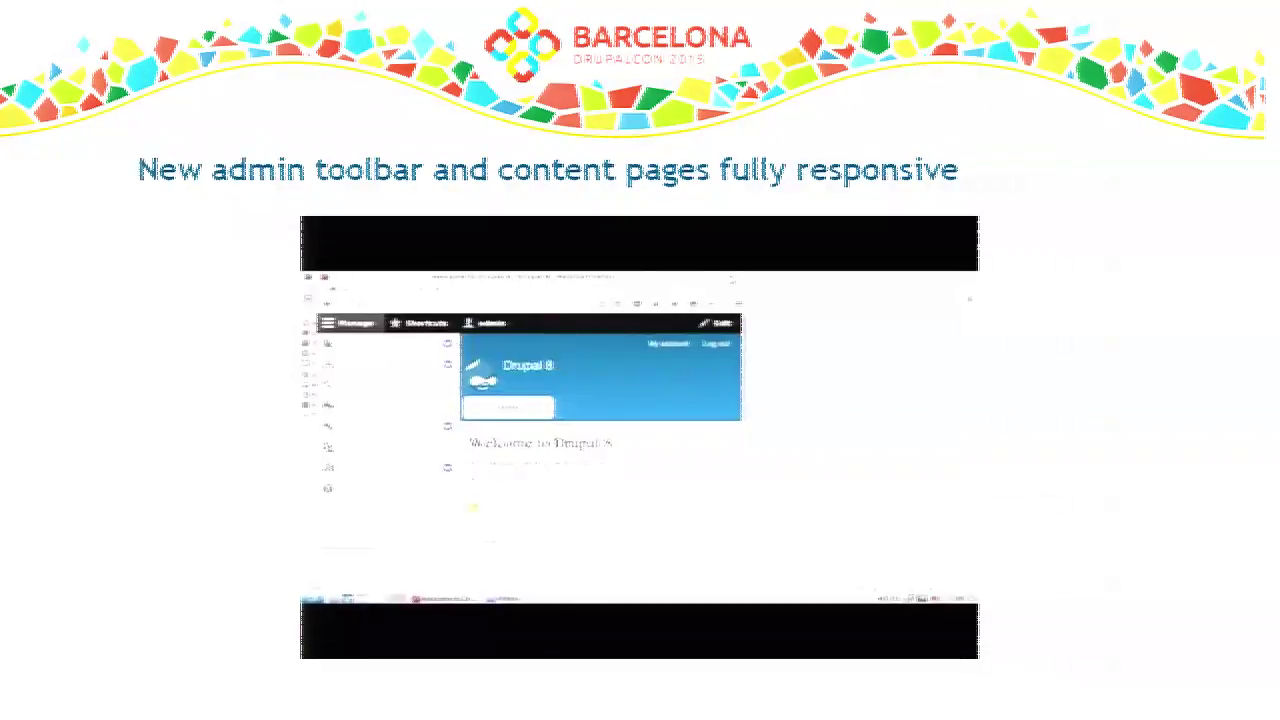
{"action": "key", "text": "Page_Down"}
{"action": "key", "text": "Page_Down"}
{"action": "key", "text": "Page_Down"}
{"action": "key", "text": "Page_Down"}
{"action": "key", "text": "Page_Down"}
{"action": "key", "text": "Page_Down"}
{"action": "key", "text": "Page_Down"}
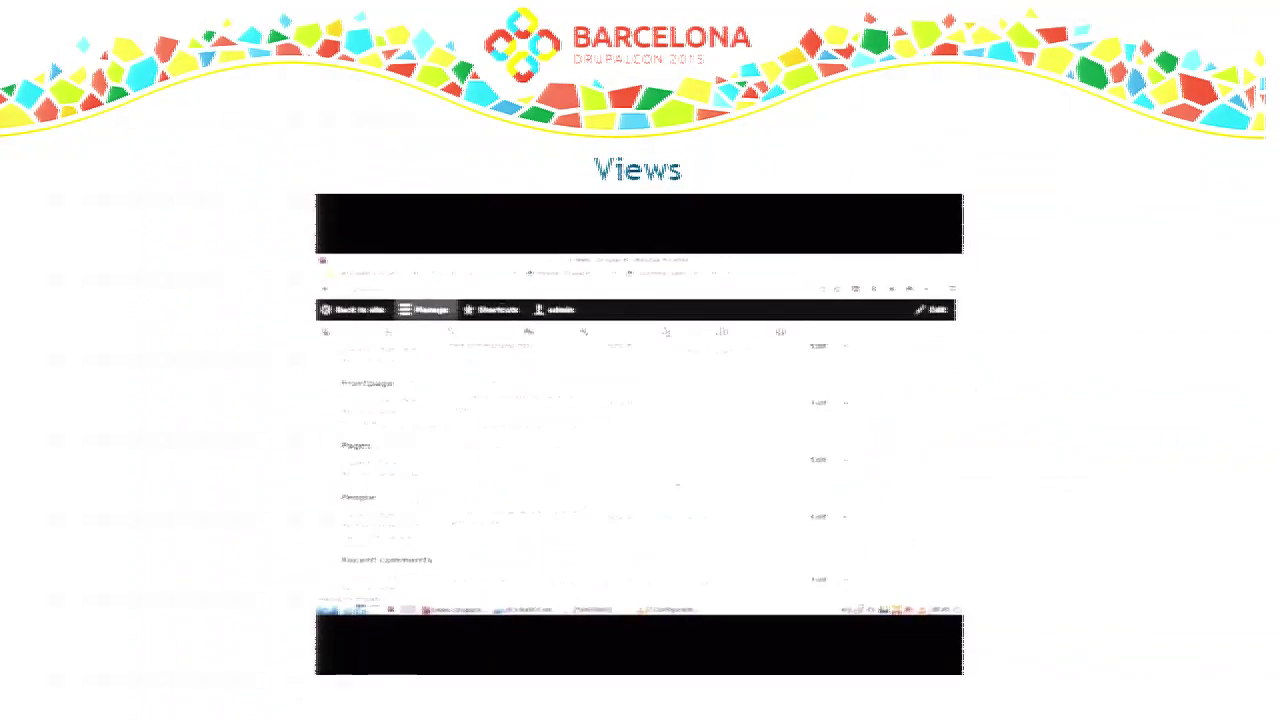
{"action": "key", "text": "Page_Down"}
{"action": "key", "text": "Page_Down"}
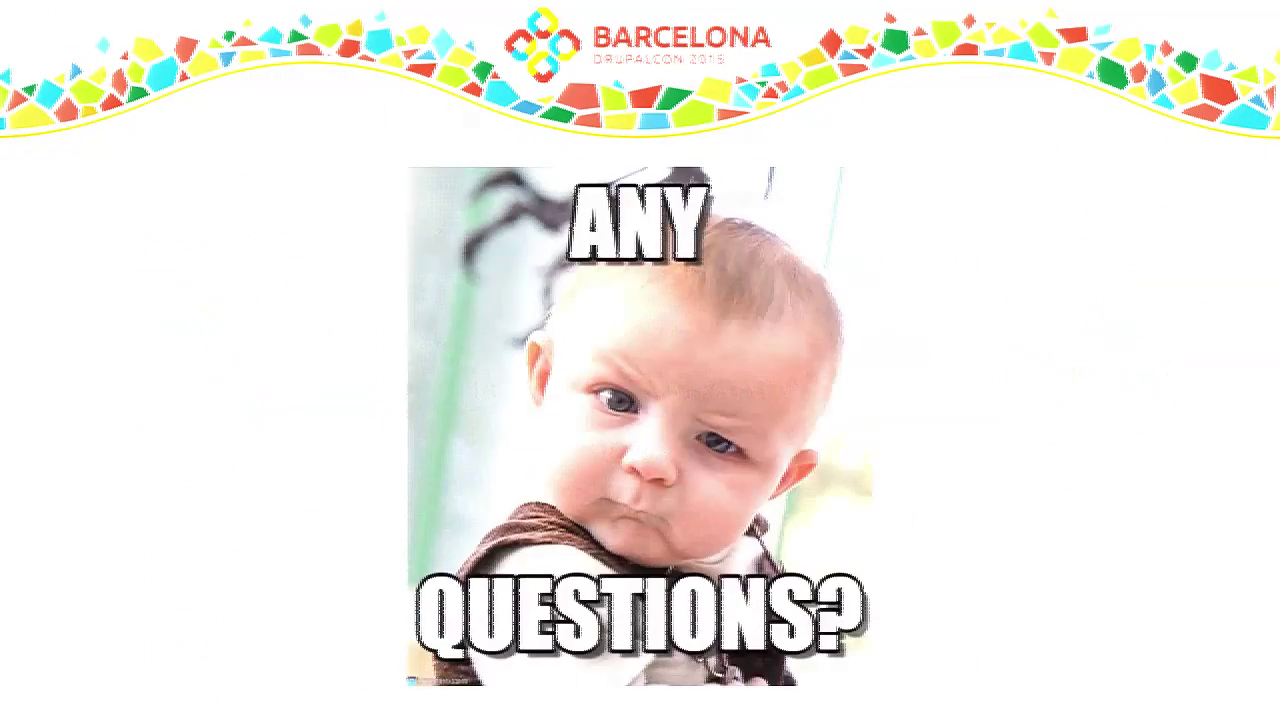